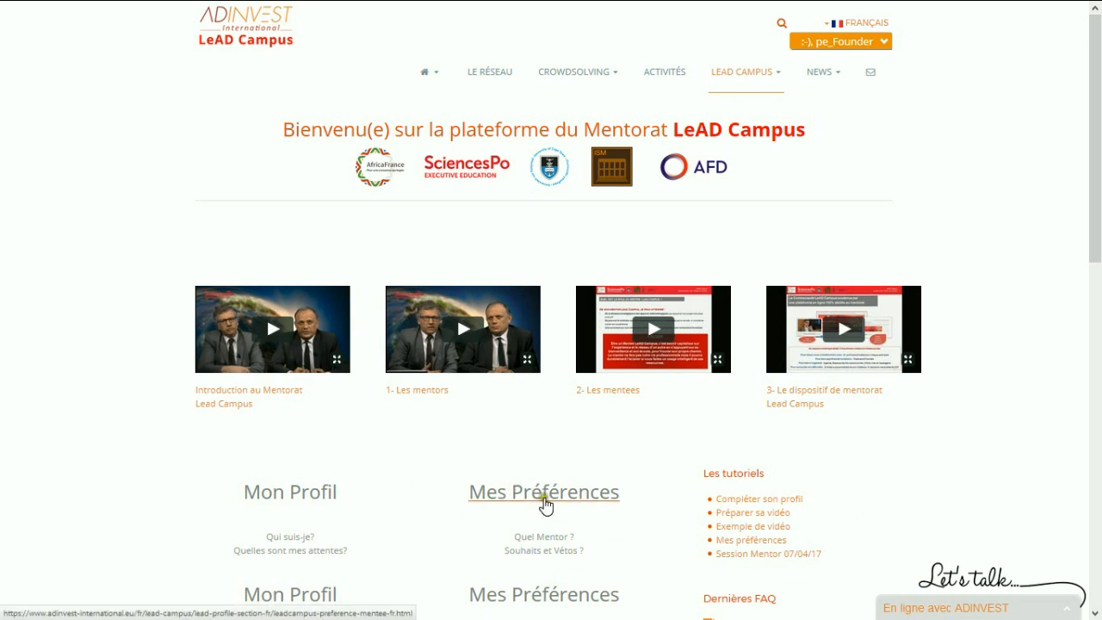
Open Mes Préférences and start a new mentee preferences form.
{"action": "left_click", "coordinate": [545, 503]}
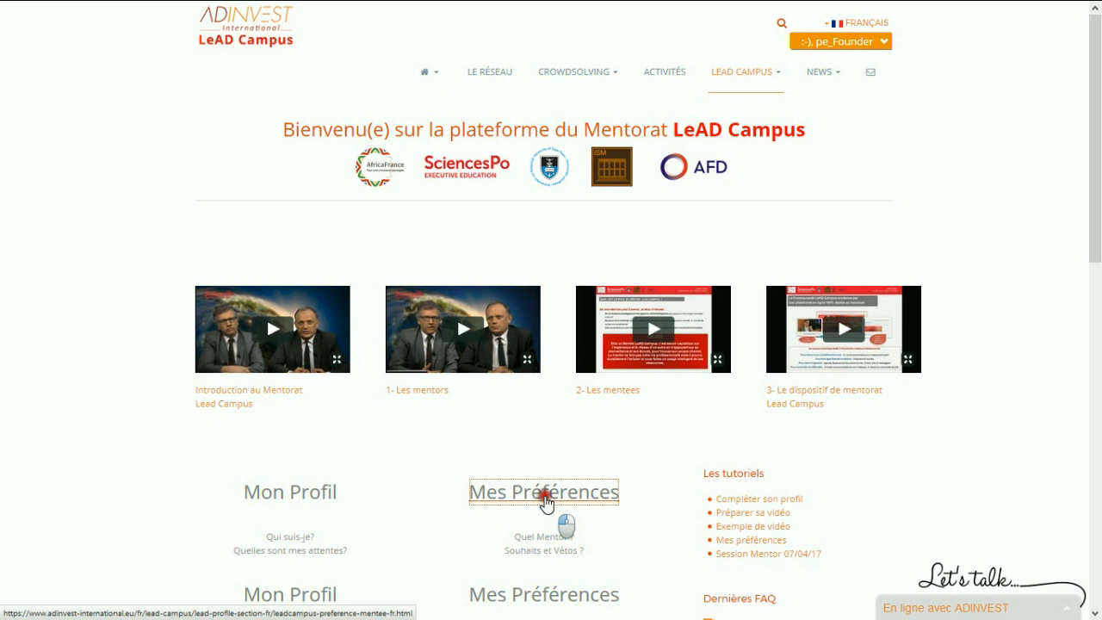
{"action": "left_click", "coordinate": [546, 503]}
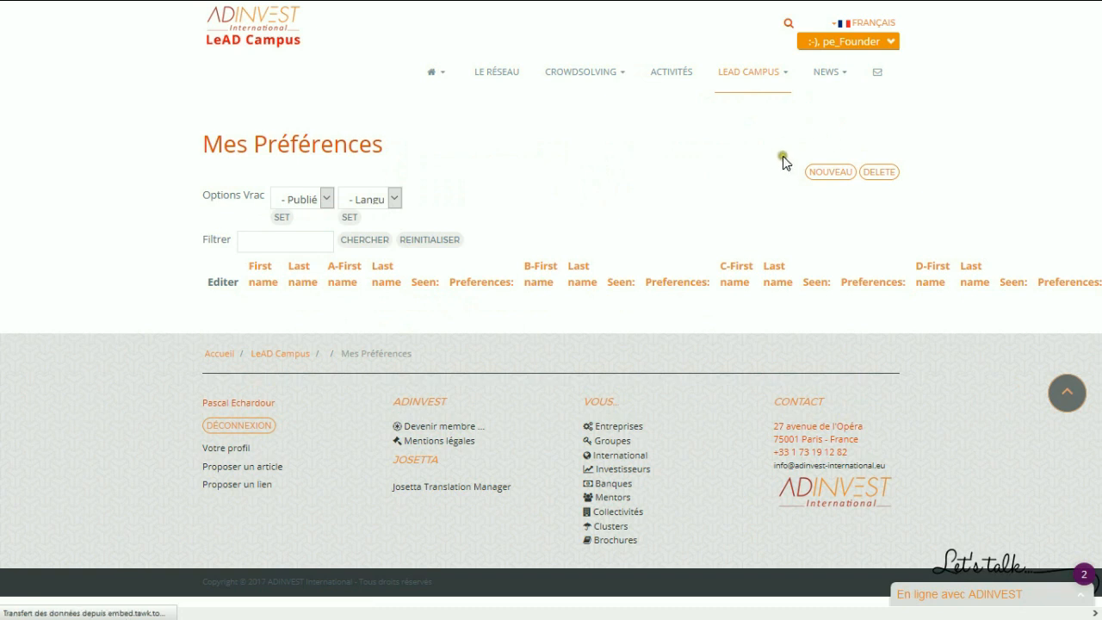
{"action": "left_click", "coordinate": [838, 172]}
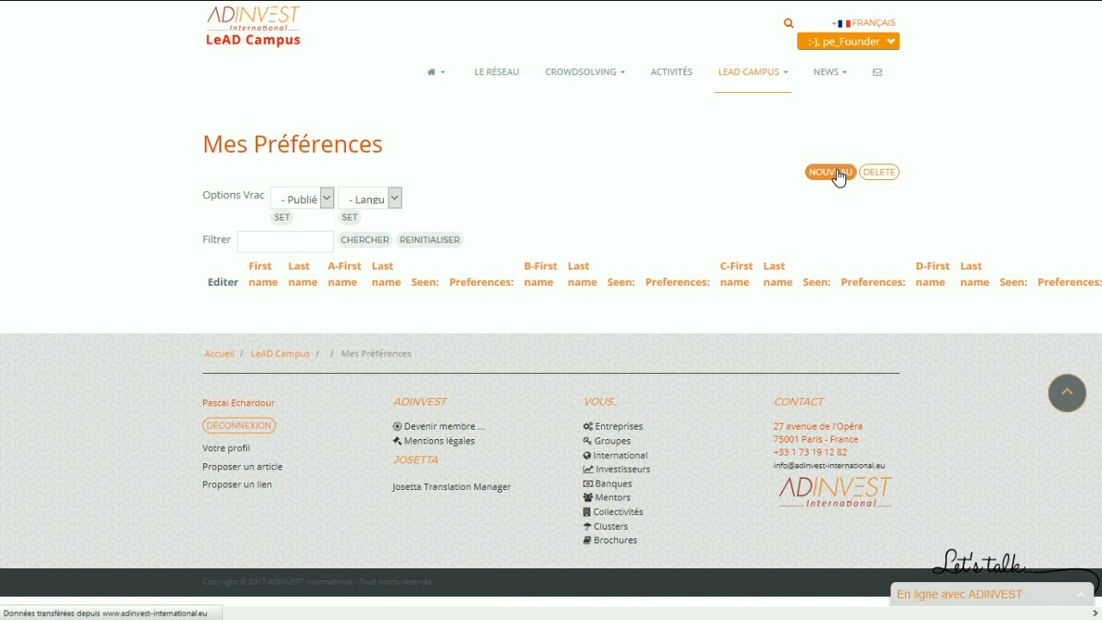
{"action": "left_click", "coordinate": [839, 175]}
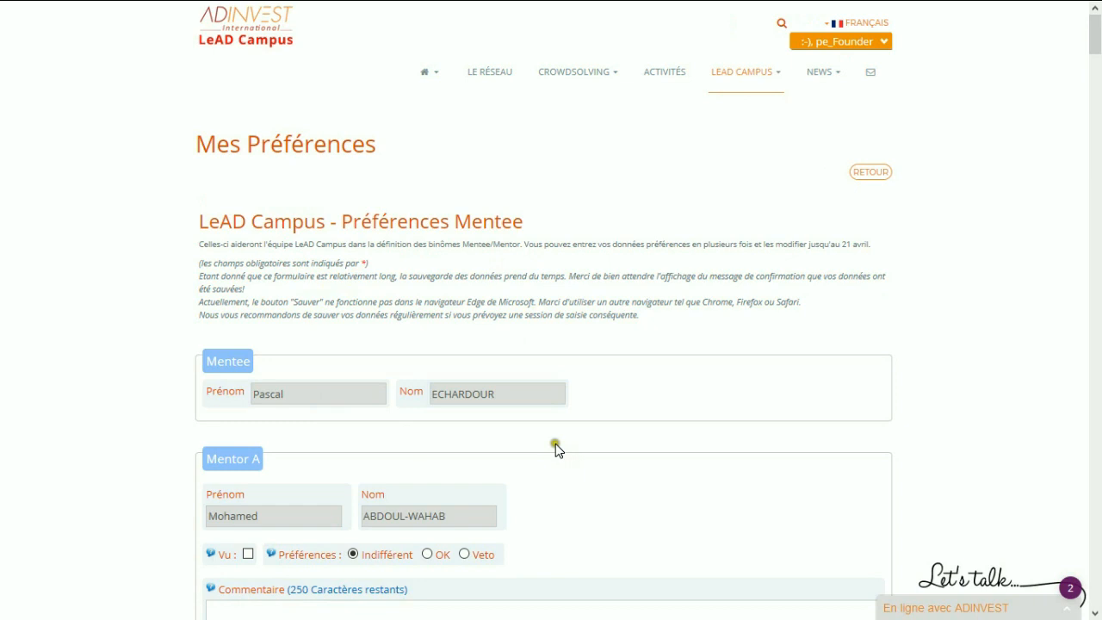
Try out the OK and Veto preference options for Mentor A.
{"action": "left_click_drag", "start_coordinate": [1096, 32], "coordinate": [1096, 39]}
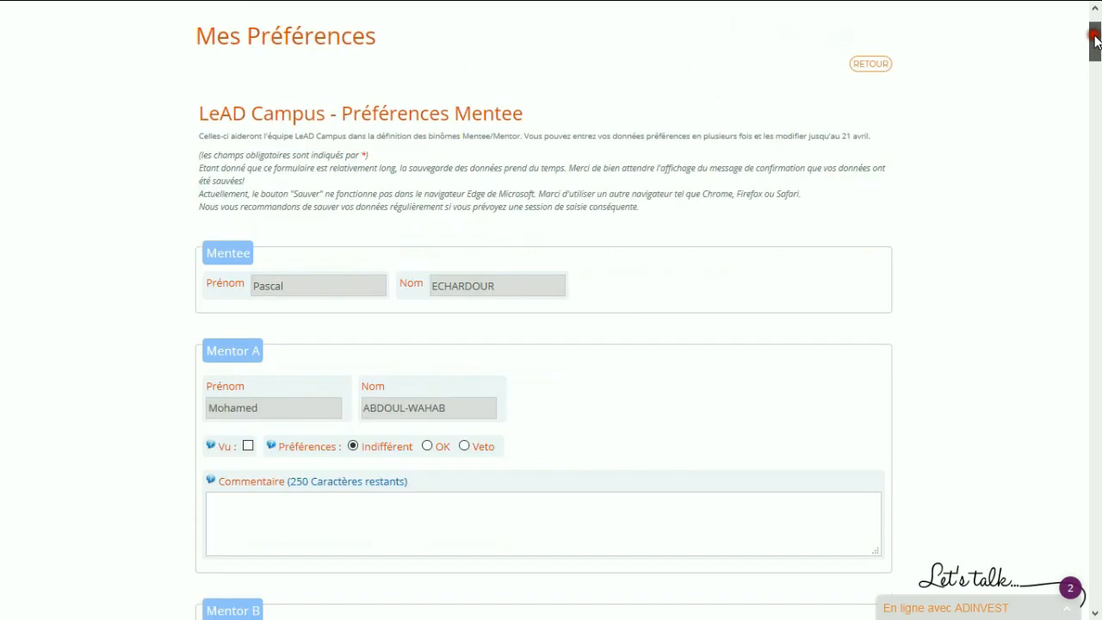
{"action": "mouse_move", "coordinate": [1095, 39]}
{"action": "left_mouse_down"}
{"action": "mouse_move", "coordinate": [1095, 79]}
{"action": "mouse_move", "coordinate": [1097, 34]}
{"action": "left_mouse_up"}
{"action": "left_click", "coordinate": [414, 483]}
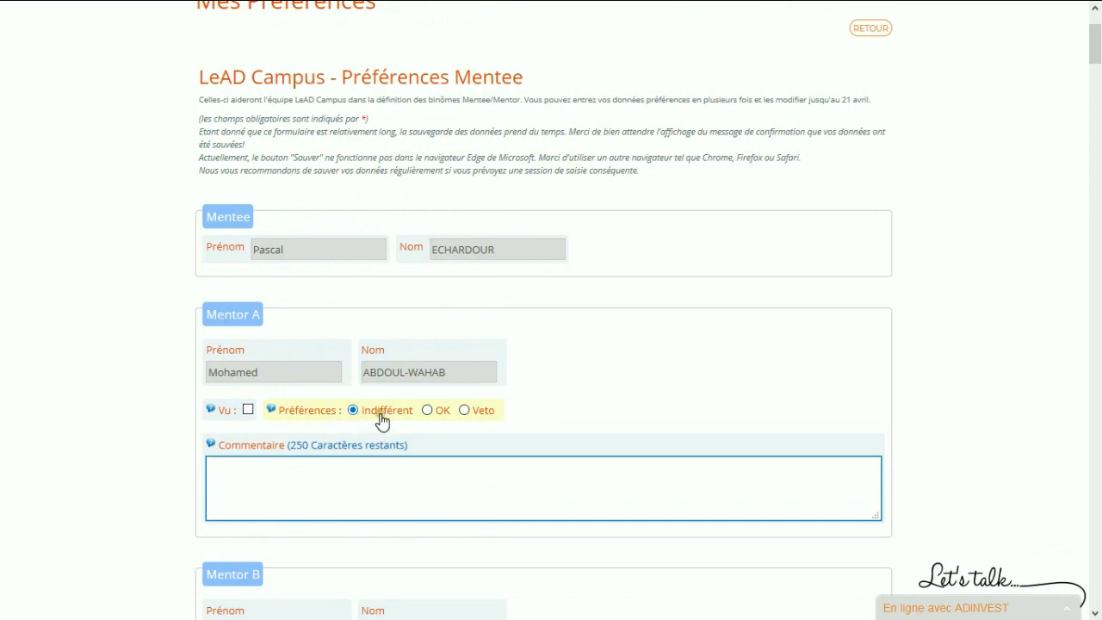
{"action": "left_click", "coordinate": [427, 411]}
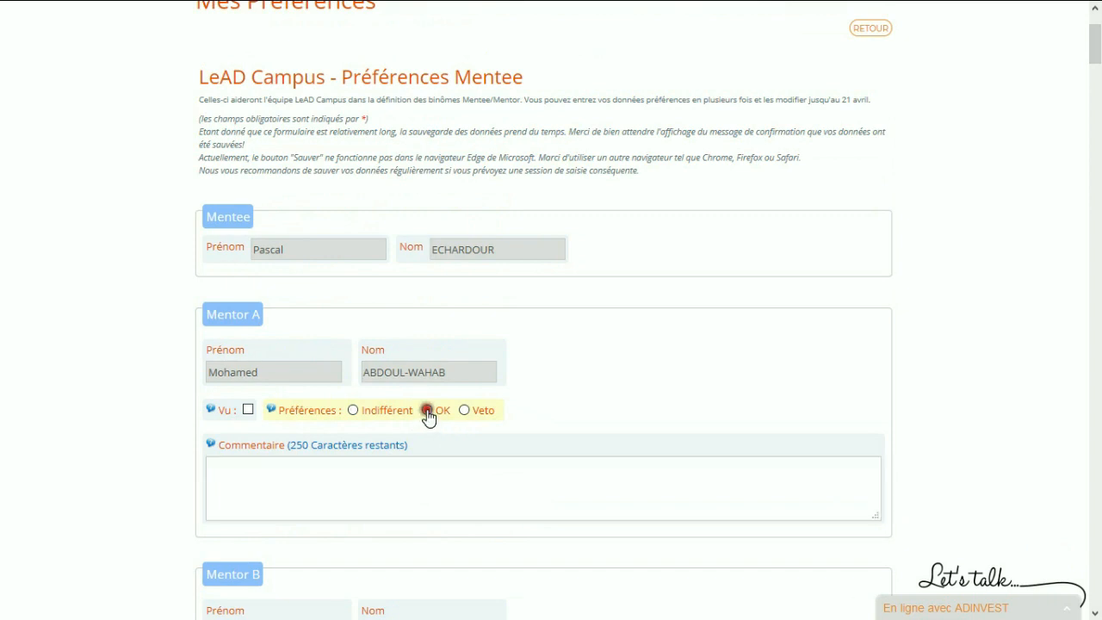
{"action": "left_click", "coordinate": [466, 414]}
{"action": "left_click", "coordinate": [296, 473]}
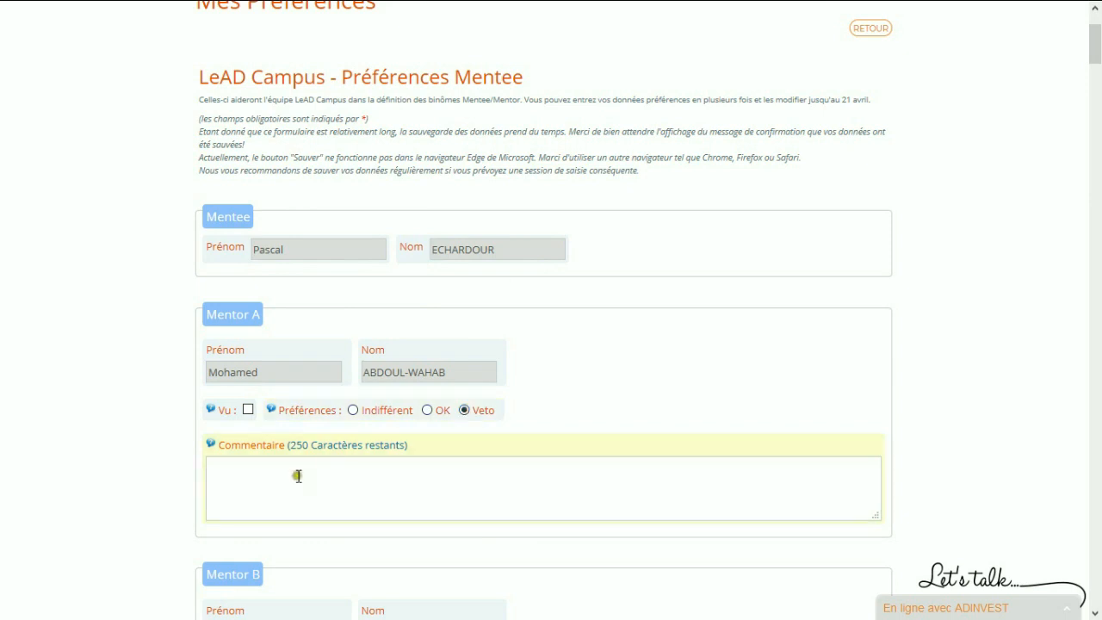
{"action": "left_click", "coordinate": [299, 416]}
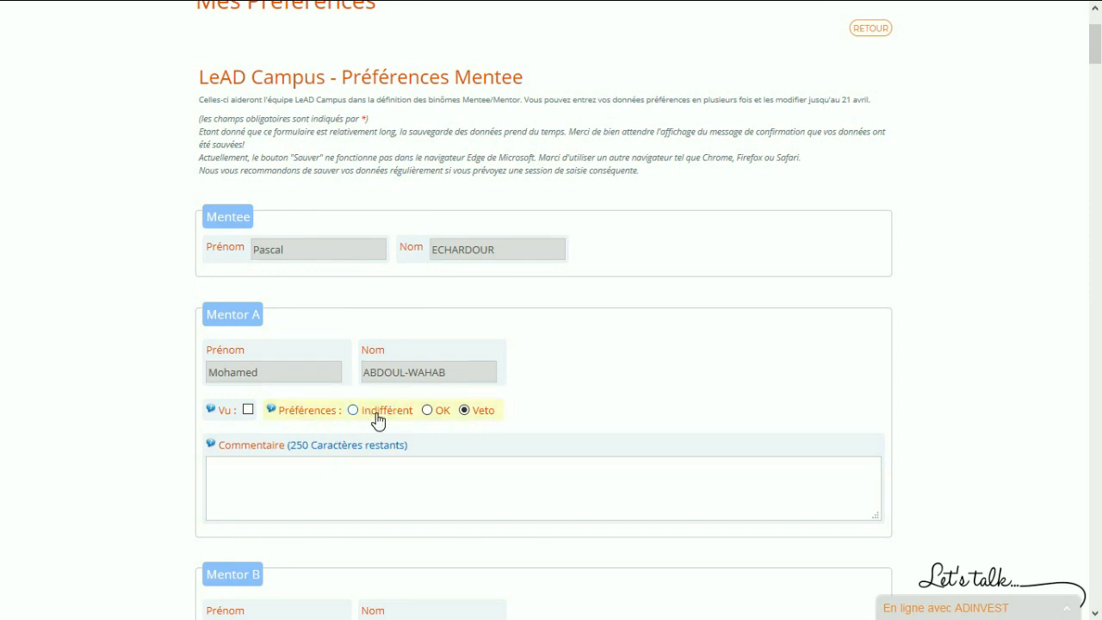
Set Mentor A's preference to OK with the comment "Parce que je connais bien son secteur ; et sa culture".
{"action": "left_click", "coordinate": [427, 411]}
{"action": "left_click", "coordinate": [298, 482]}
{"action": "type", "text": "Parce que je c"}
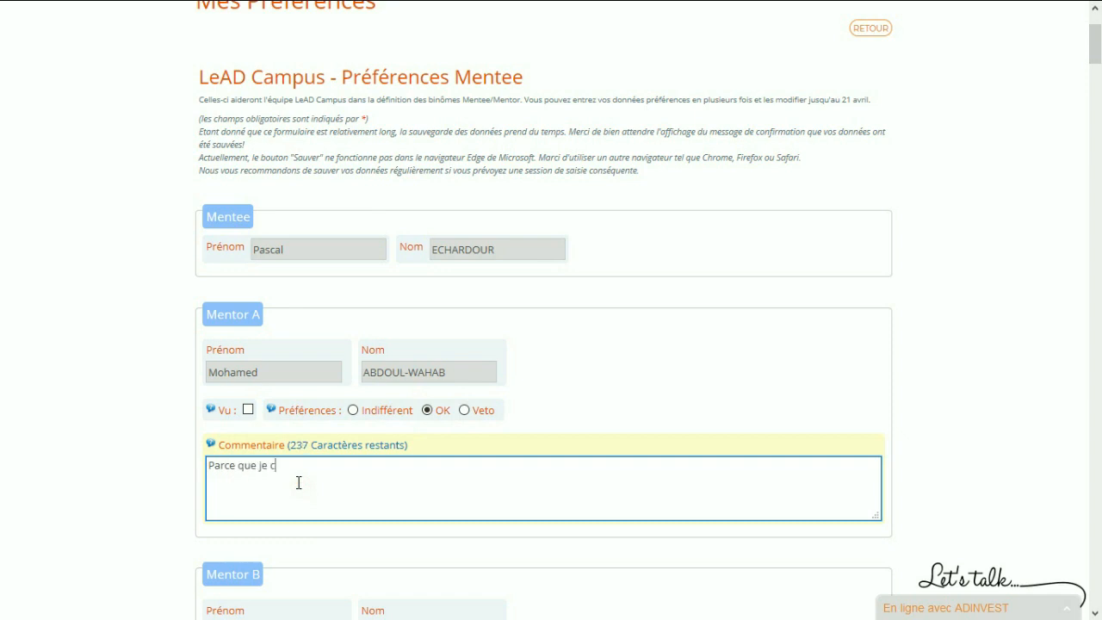
{"action": "type", "text": "onnais bien son secteur ; et "}
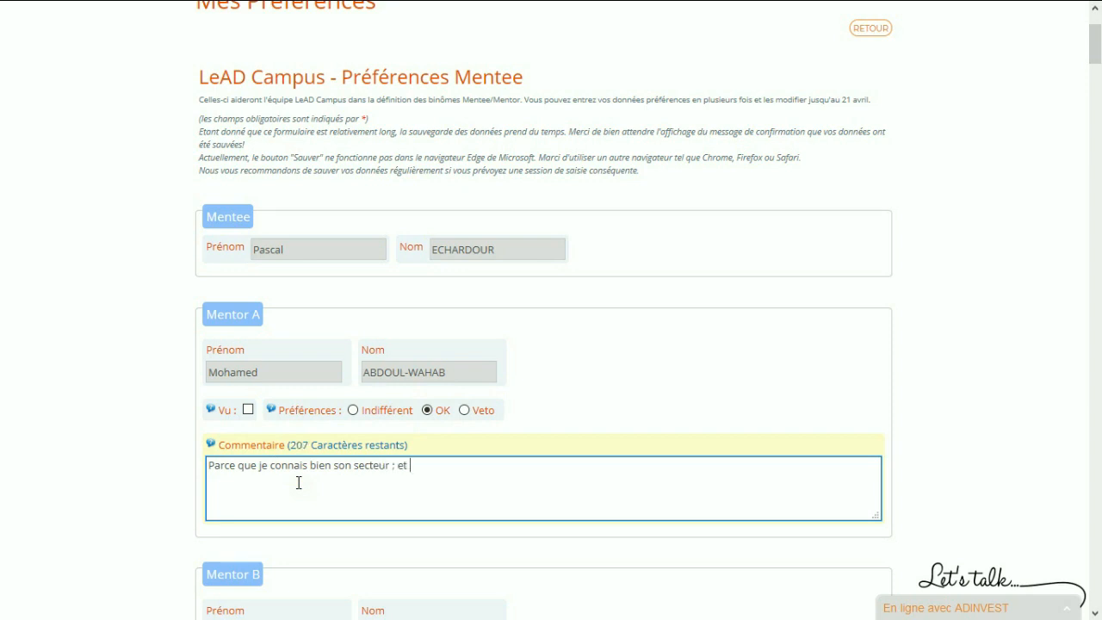
{"action": "type", "text": "sa culture"}
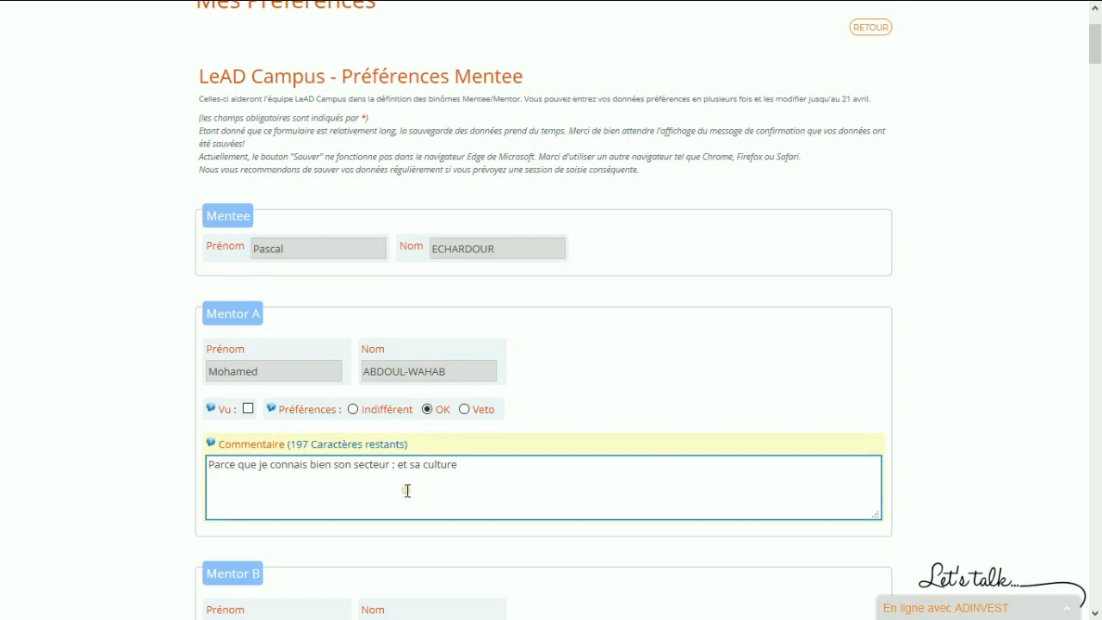
Set Mentor B's preference to Veto with the comment "Nous sommes concurrents potentiels".
{"action": "scroll", "coordinate": [407, 490], "scroll_direction": "down", "scroll_amount": 3}
{"action": "left_click", "coordinate": [446, 465]}
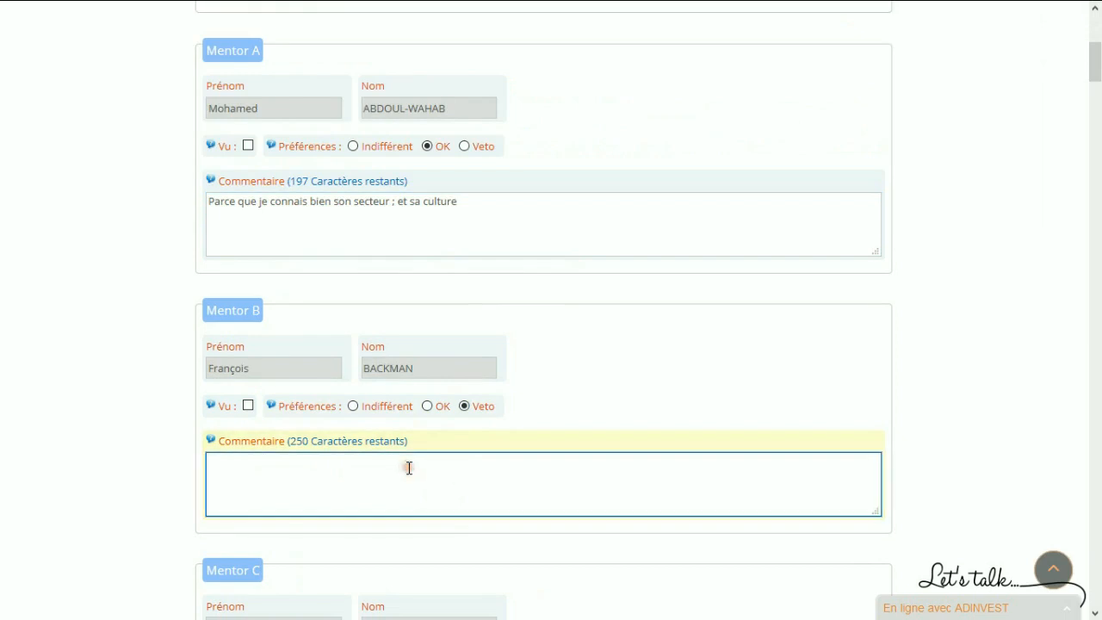
{"action": "type", "text": "Nous sommes concurrent"}
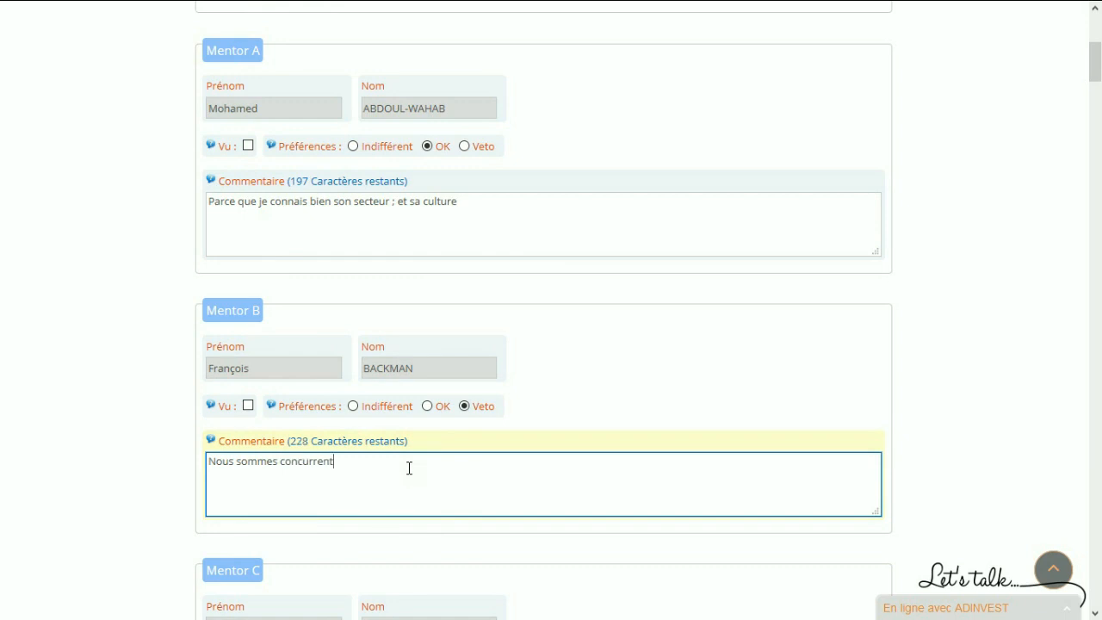
{"action": "type", "text": "s potentiels"}
Insert the line "PREFERENCE N°1" above the existing text in Mentor A's comment.
{"action": "scroll", "coordinate": [542, 376], "scroll_direction": "up", "scroll_amount": 1}
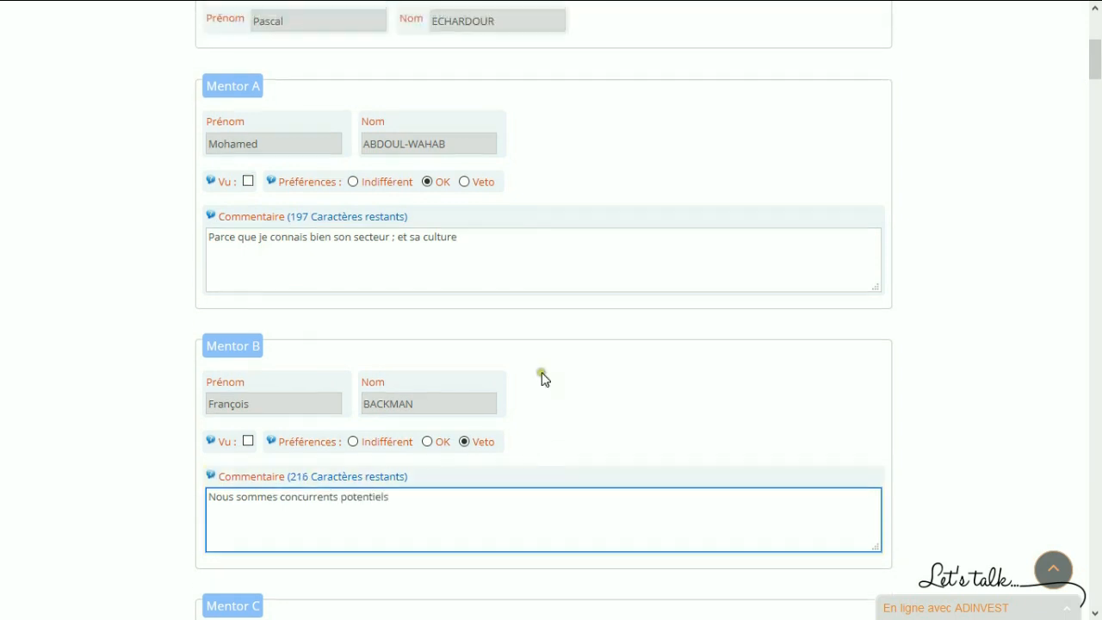
{"action": "scroll", "coordinate": [544, 378], "scroll_direction": "up", "scroll_amount": 1}
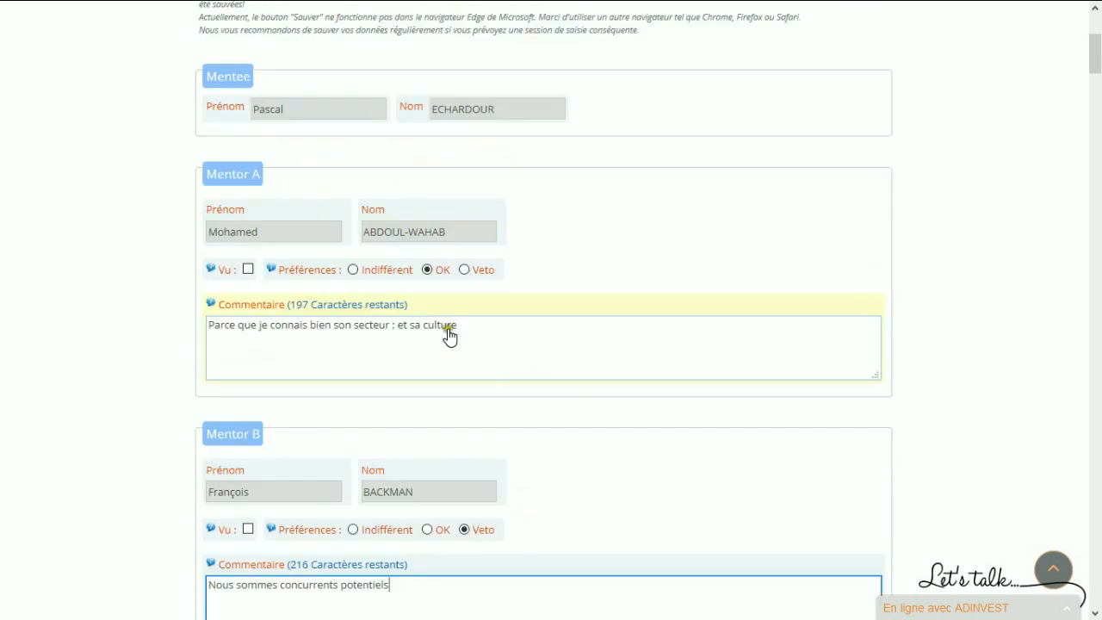
{"action": "left_click", "coordinate": [206, 325]}
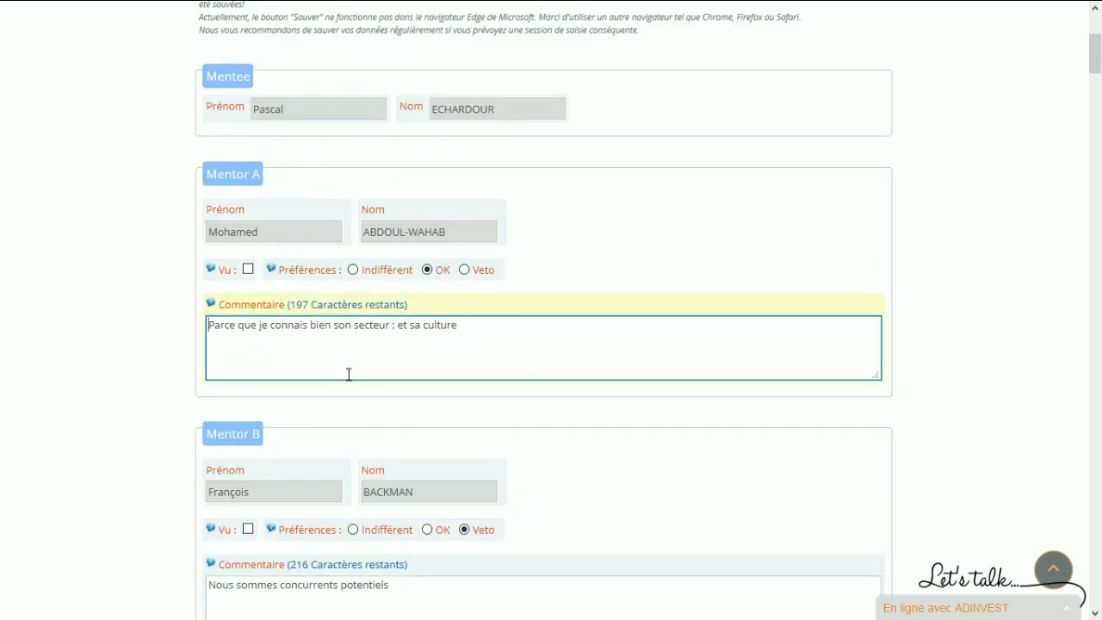
{"action": "key", "text": "Return"}
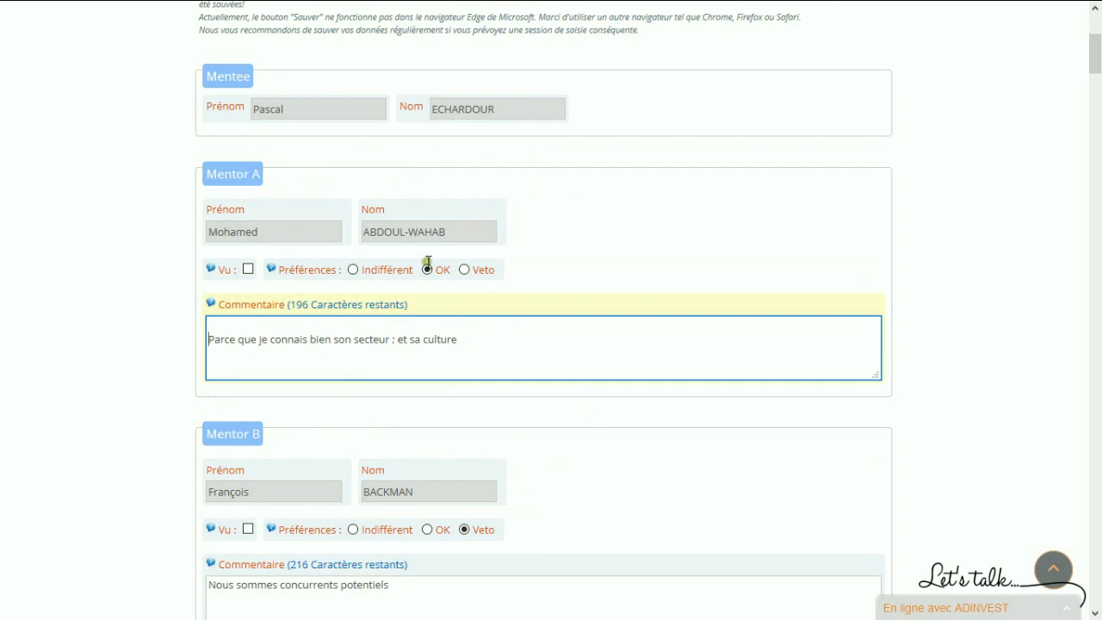
{"action": "left_click", "coordinate": [319, 325]}
{"action": "type", "text": "PREFERENCE N"}
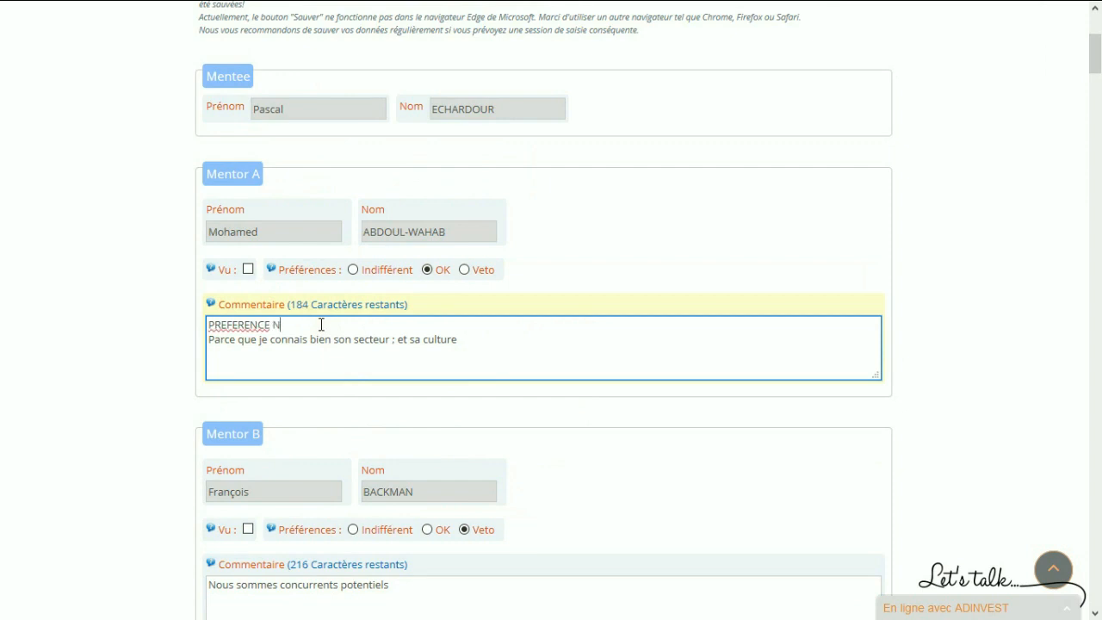
{"action": "type", "text": "° 1 (Jus"}
{"action": "key", "text": "BackSpace"}
{"action": "key", "text": "BackSpace"}
{"action": "key", "text": "BackSpace"}
{"action": "key", "text": "BackSpace"}
{"action": "key", "text": "BackSpace"}
{"action": "key", "text": "BackSpace"}
{"action": "key", "text": "BackSpace"}
{"action": "type", "text": "2"}
{"action": "key", "text": "BackSpace"}
{"action": "type", "text": "1"}
{"action": "left_click", "coordinate": [485, 339]}
Mark Mentor A as seen with the Vu option.
{"action": "scroll", "coordinate": [505, 307], "scroll_direction": "down", "scroll_amount": 1}
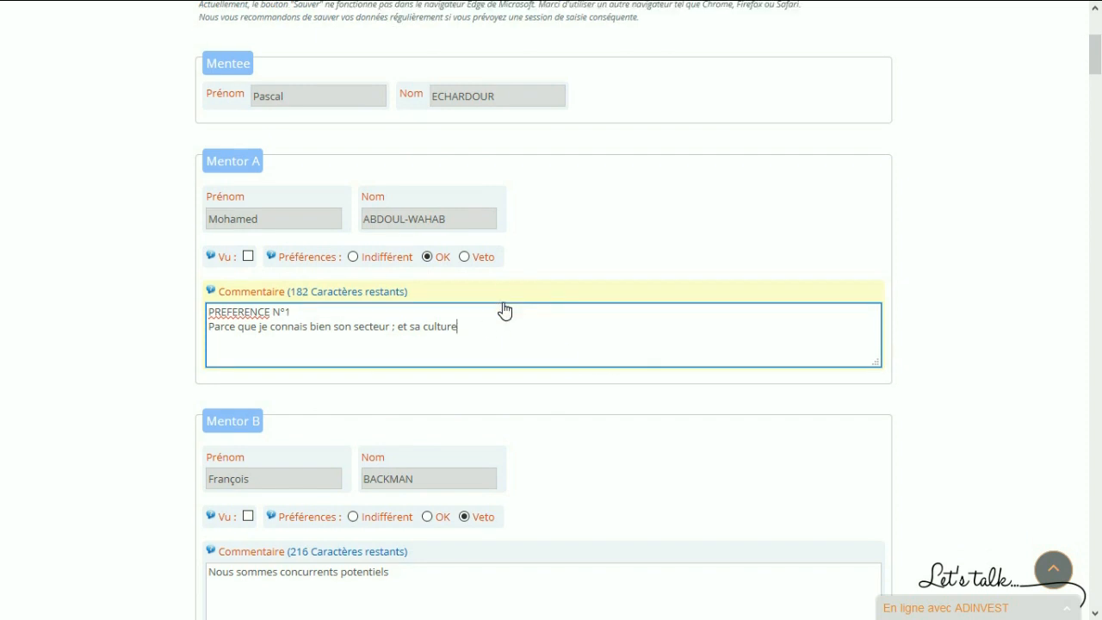
{"action": "scroll", "coordinate": [504, 310], "scroll_direction": "down", "scroll_amount": 2}
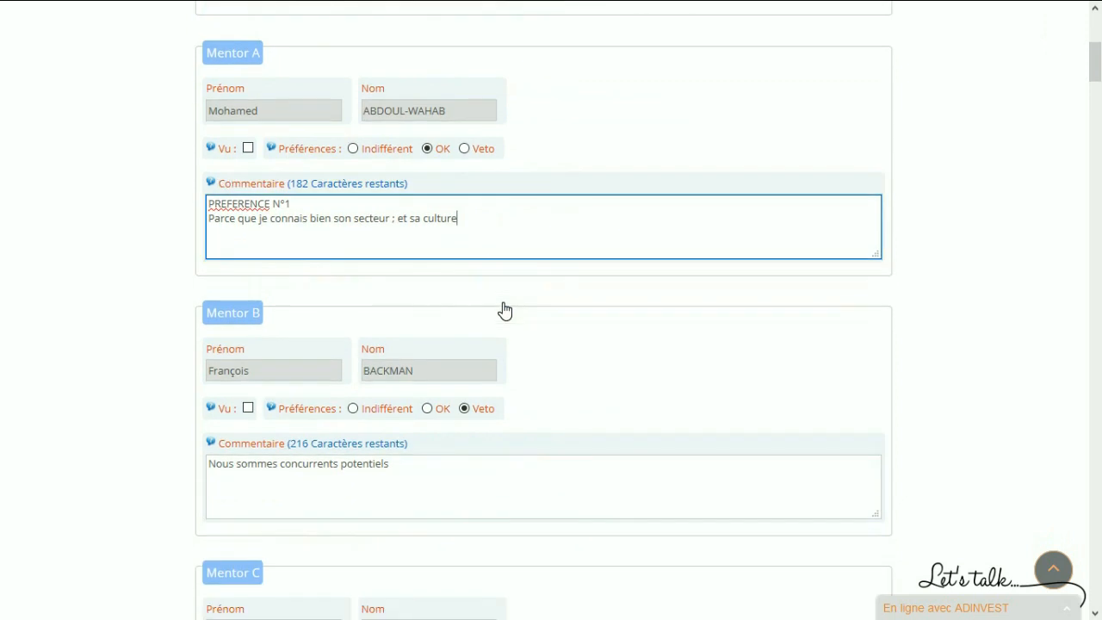
{"action": "scroll", "coordinate": [505, 310], "scroll_direction": "up", "scroll_amount": 1}
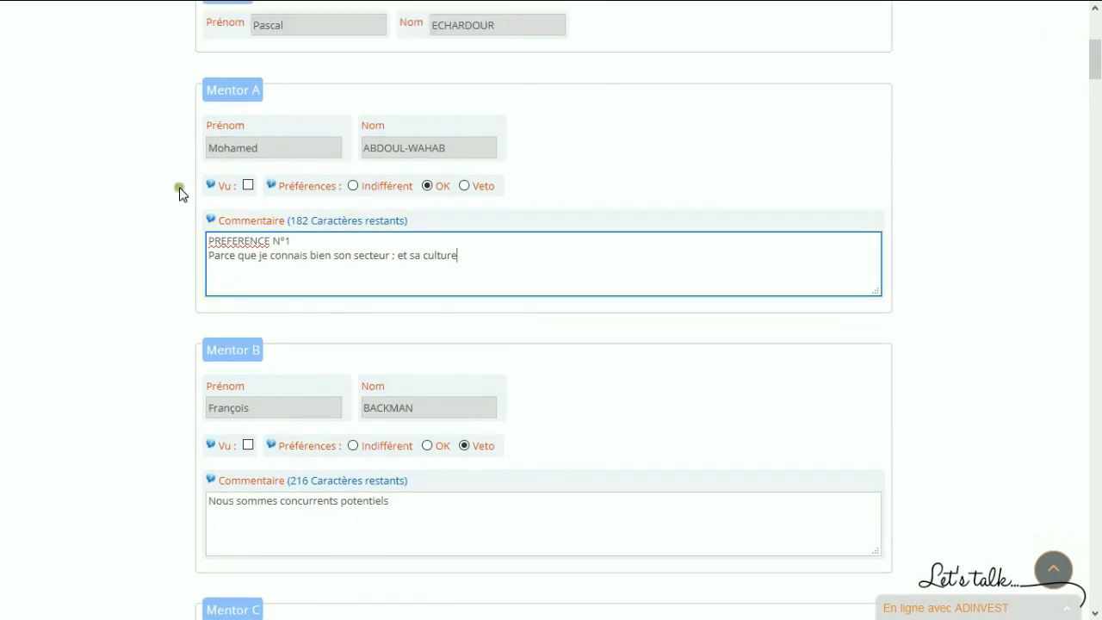
{"action": "mouse_move", "coordinate": [268, 184]}
{"action": "left_click", "coordinate": [247, 186]}
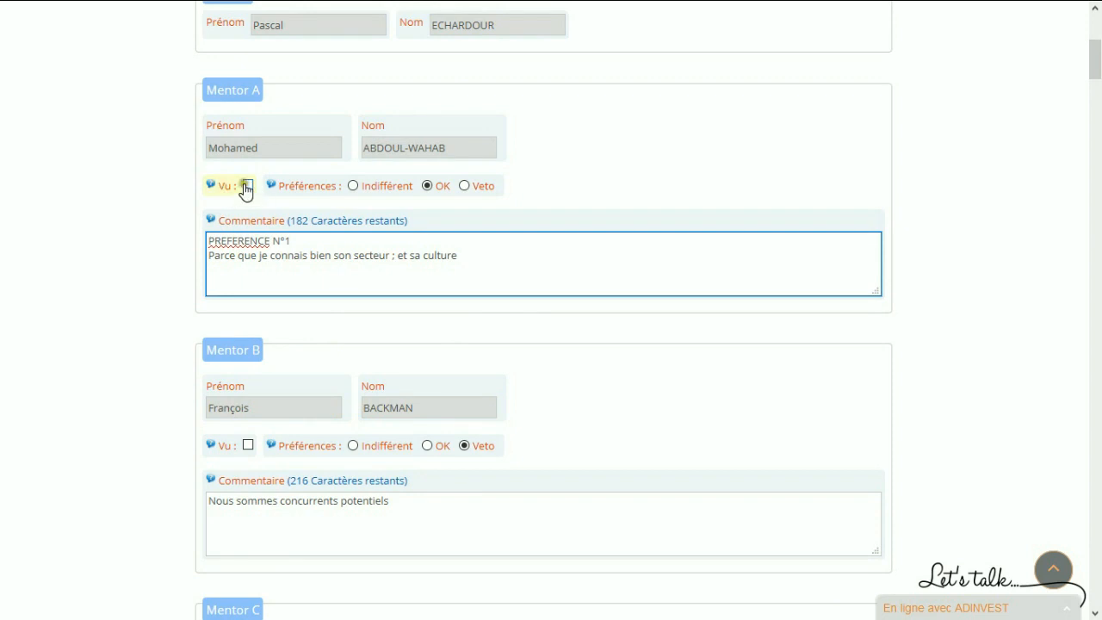
{"action": "mouse_move", "coordinate": [211, 191]}
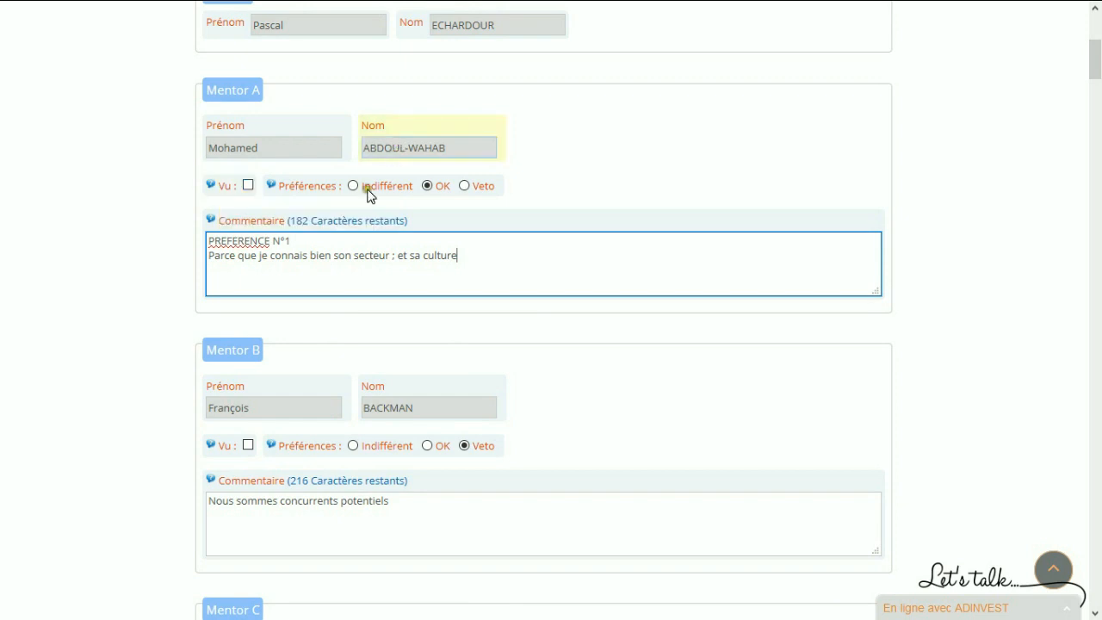
{"action": "left_click", "coordinate": [247, 185]}
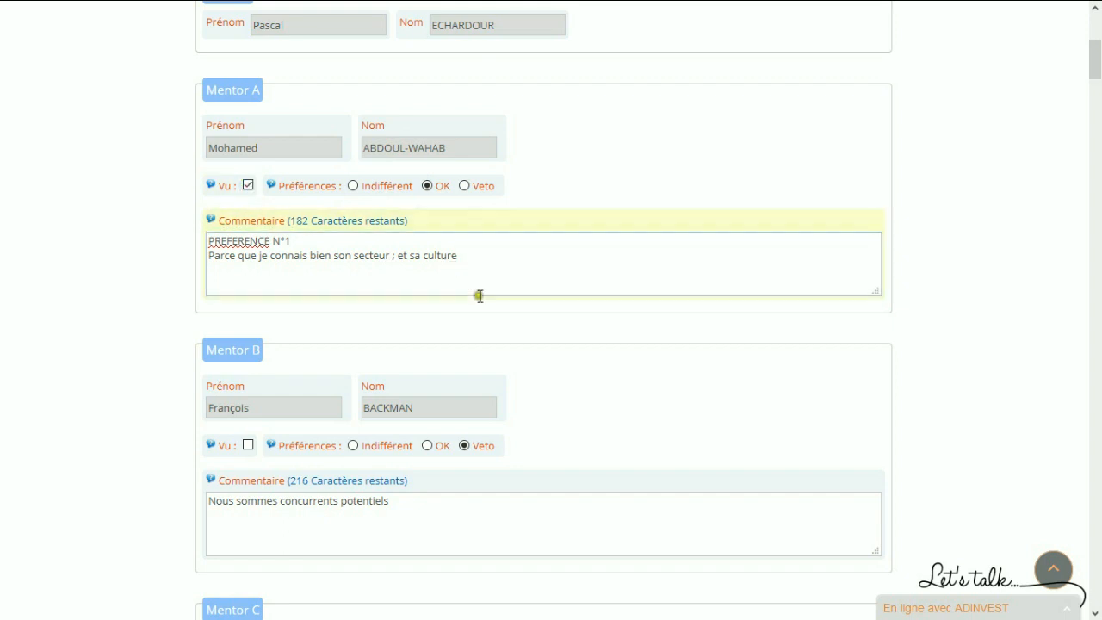
Save the completed mentee preferences form.
{"action": "scroll", "coordinate": [422, 247], "scroll_direction": "down", "scroll_amount": 1}
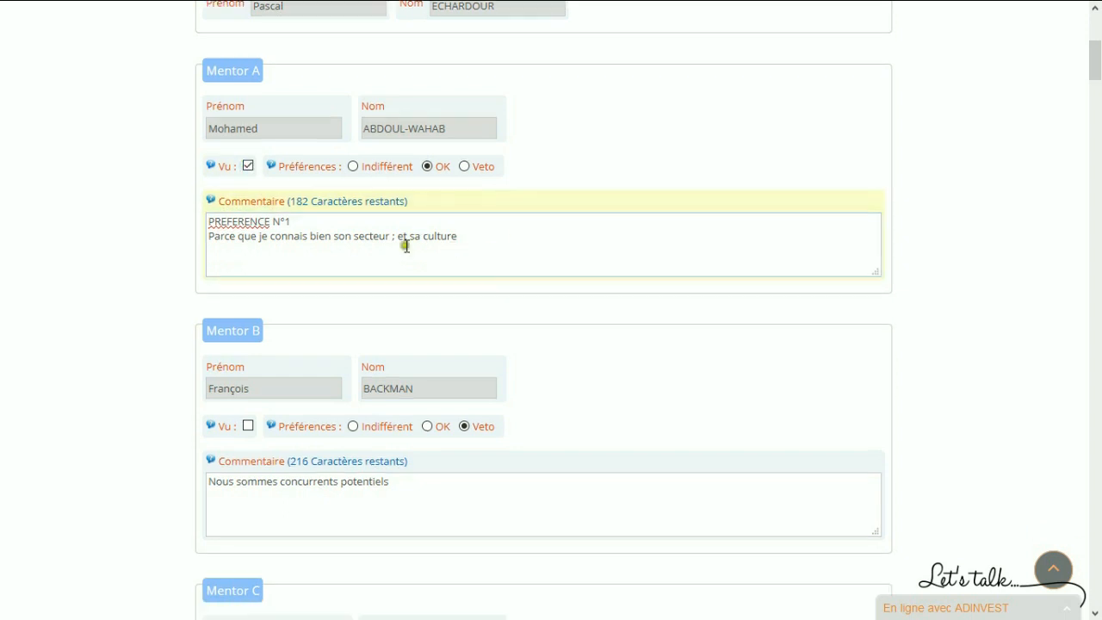
{"action": "scroll", "coordinate": [406, 246], "scroll_direction": "down", "scroll_amount": 1}
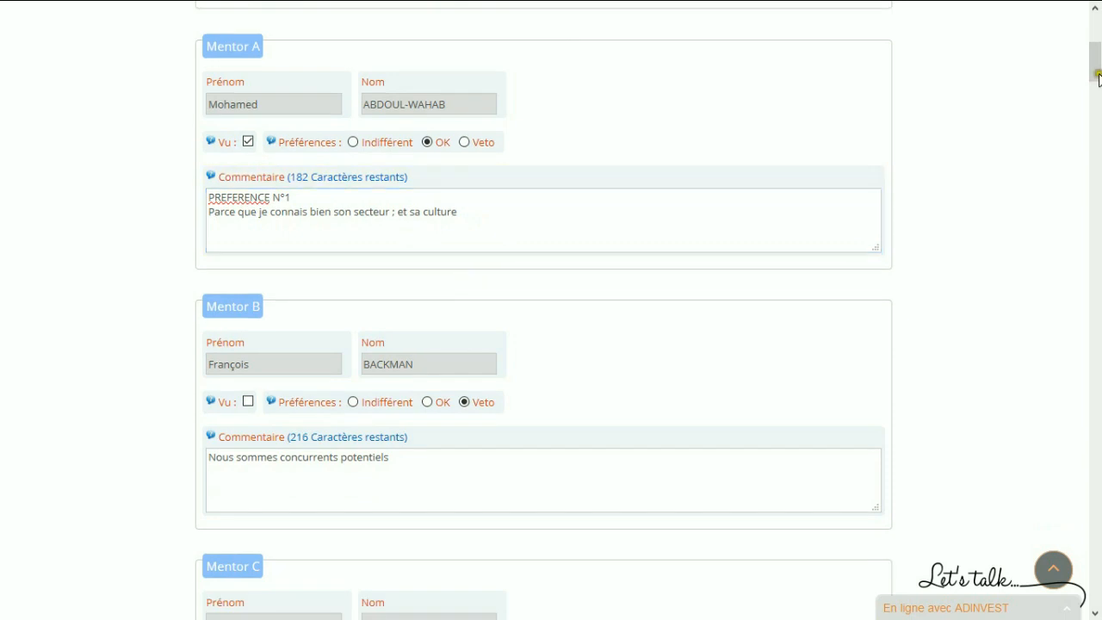
{"action": "left_click_drag", "start_coordinate": [1097, 77], "coordinate": [1097, 581]}
{"action": "left_click", "coordinate": [866, 284]}
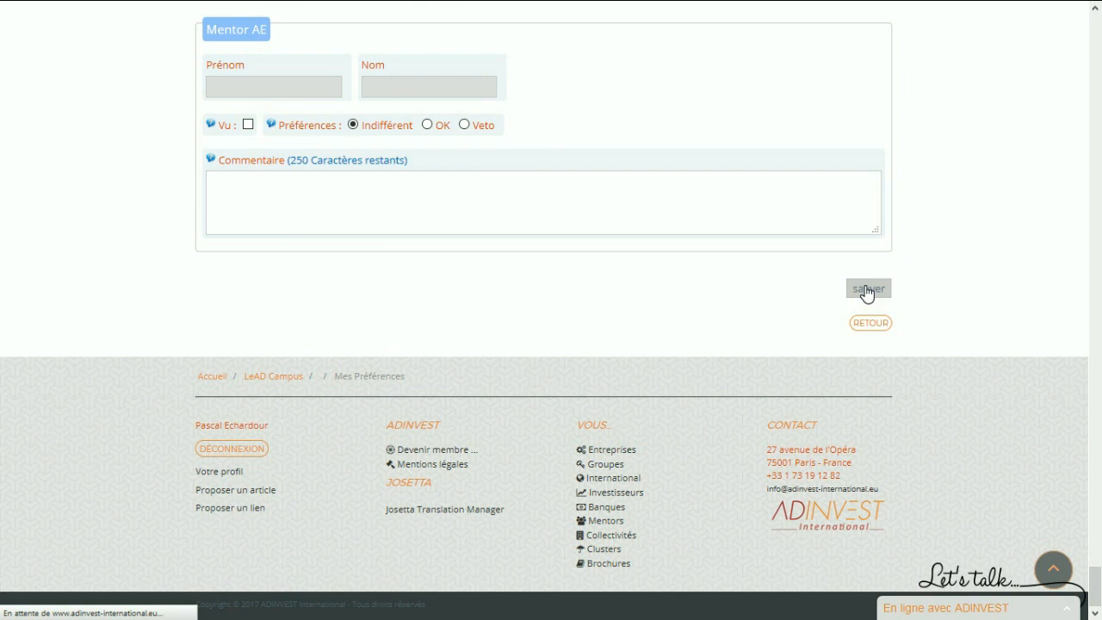
{"action": "left_click", "coordinate": [799, 308]}
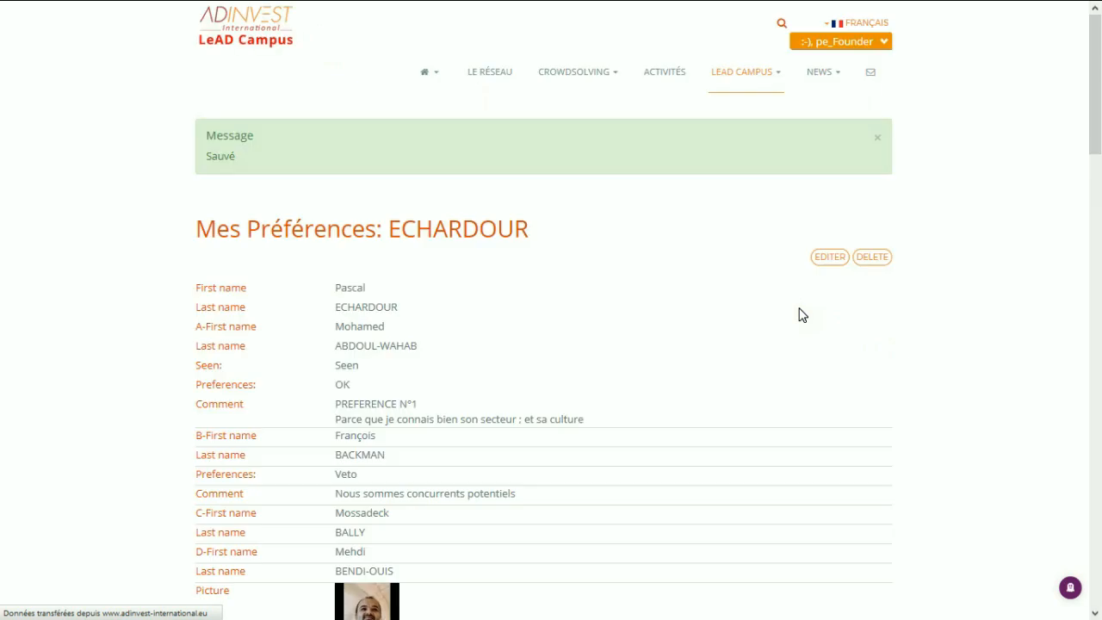
Review the saved preferences and comments for Mentors A and B in the summary.
{"action": "left_click", "coordinate": [683, 277]}
{"action": "scroll", "coordinate": [473, 409], "scroll_direction": "down", "scroll_amount": 1}
{"action": "left_click", "coordinate": [340, 375]}
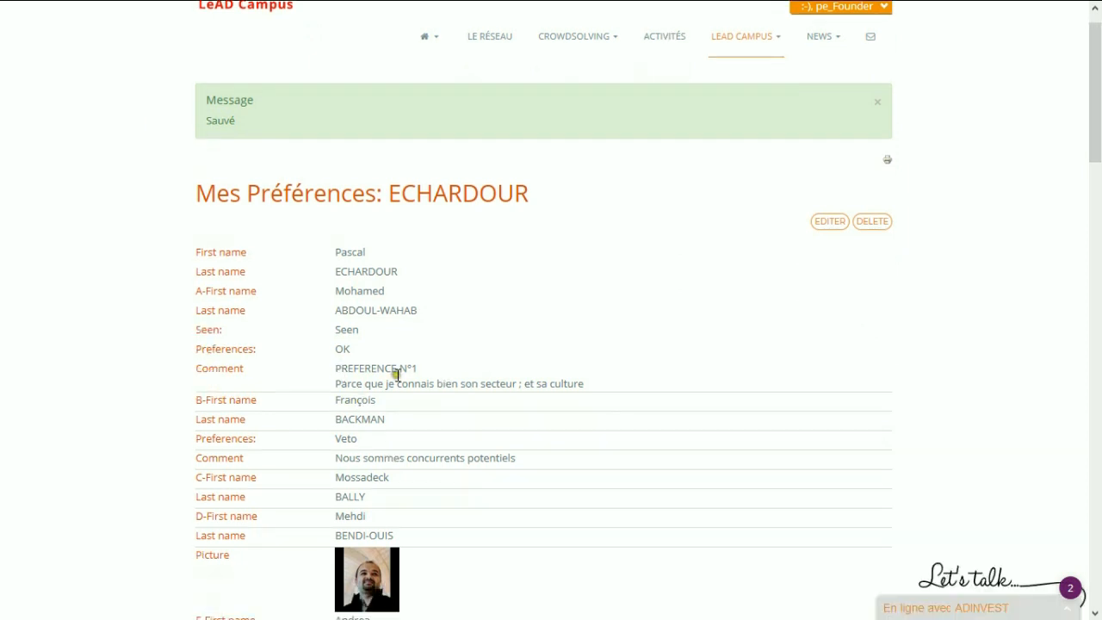
{"action": "left_click_drag", "start_coordinate": [395, 374], "coordinate": [592, 383]}
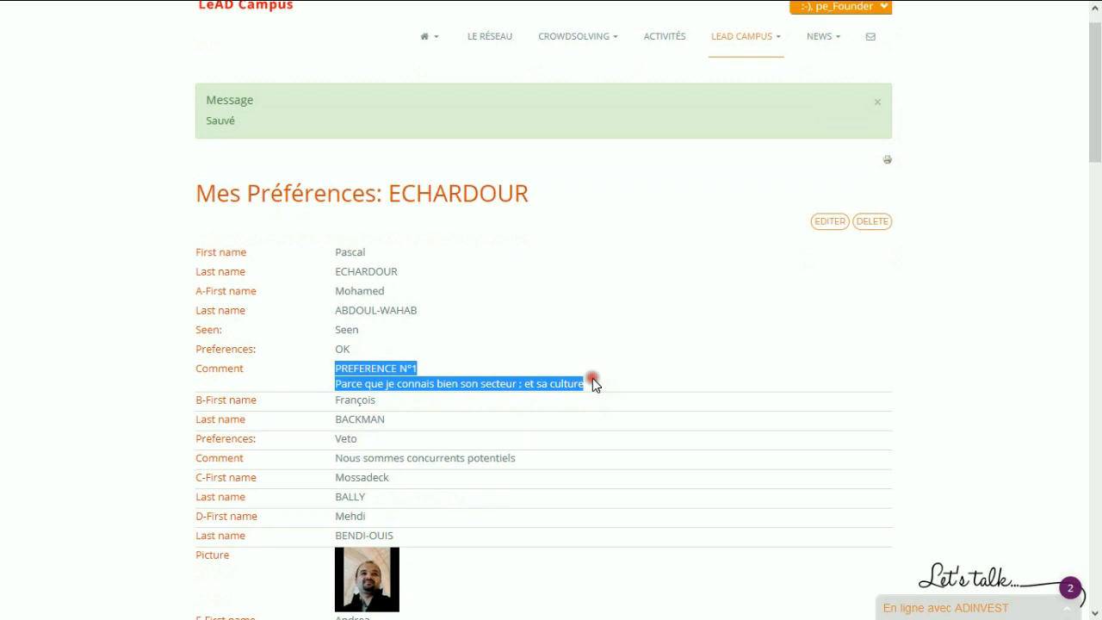
{"action": "left_click", "coordinate": [545, 498]}
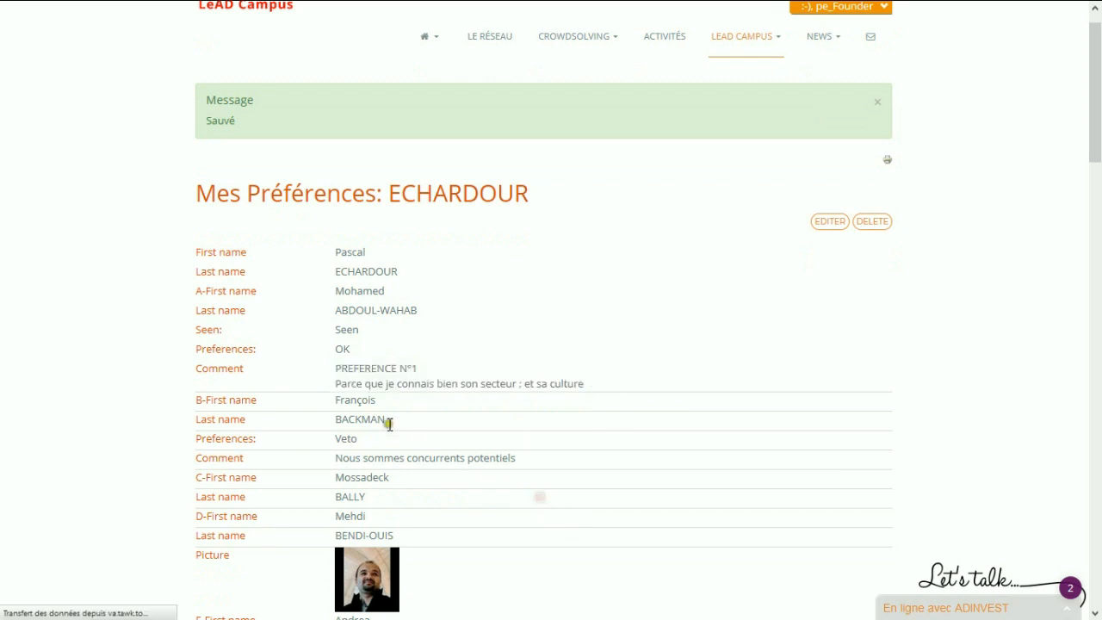
{"action": "left_click_drag", "start_coordinate": [517, 458], "coordinate": [318, 457]}
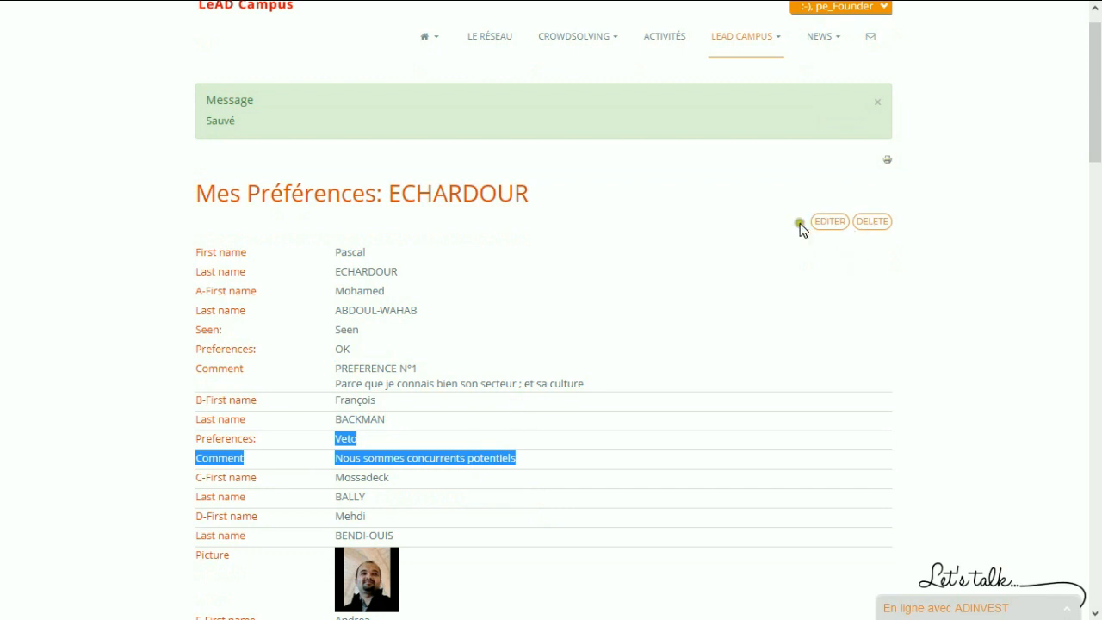
Reopen the saved mentee preferences for editing at the Mentor A and Mentor B entries.
{"action": "left_click", "coordinate": [834, 224]}
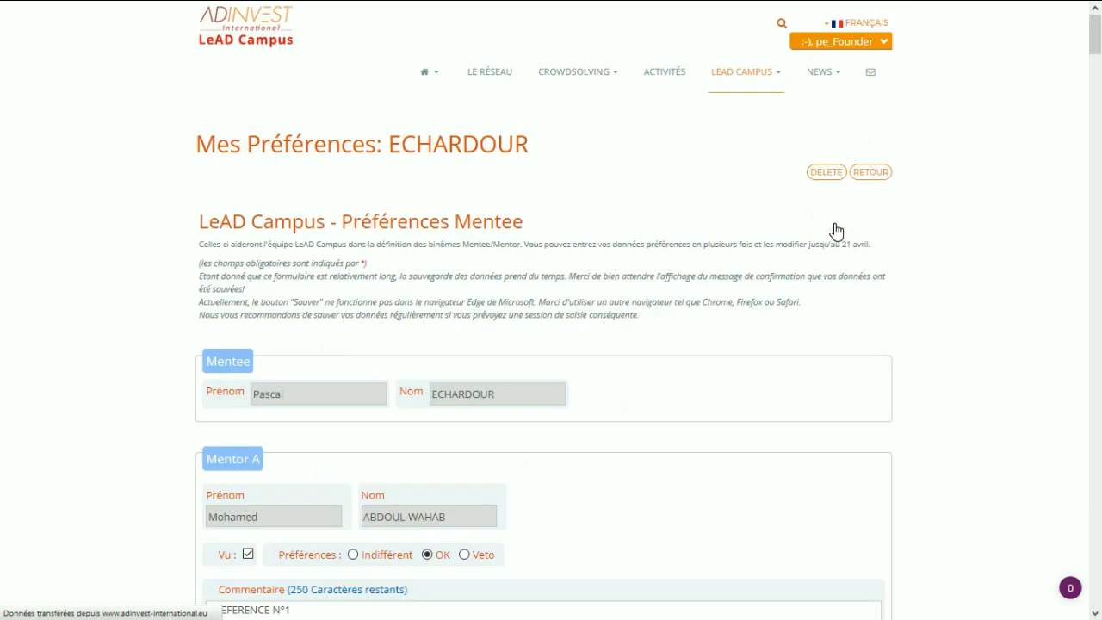
{"action": "left_click_drag", "start_coordinate": [1096, 50], "coordinate": [1096, 84]}
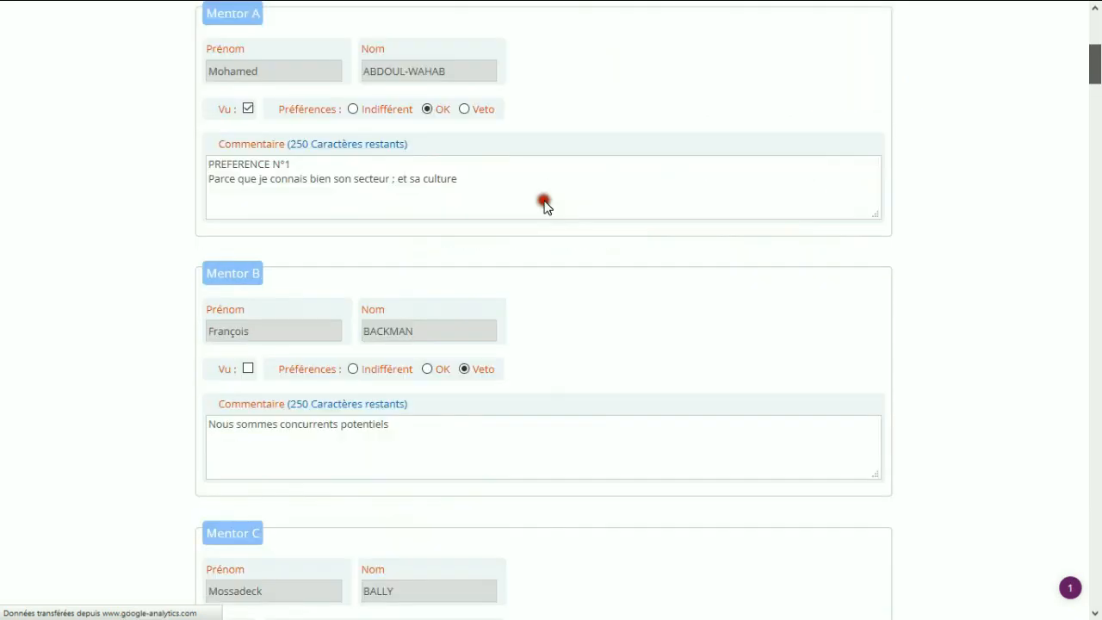
Change the preference rank in Mentor A's comment to "PREFERENCE N°3".
{"action": "left_click", "coordinate": [297, 167]}
{"action": "key", "text": "BackSpace"}
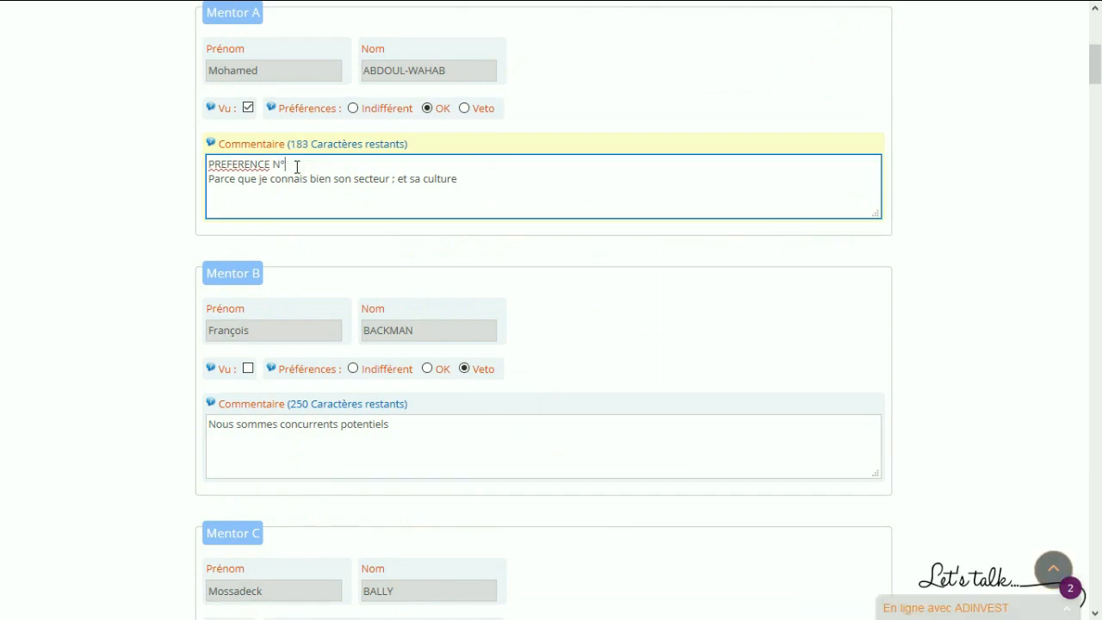
{"action": "type", "text": "3"}
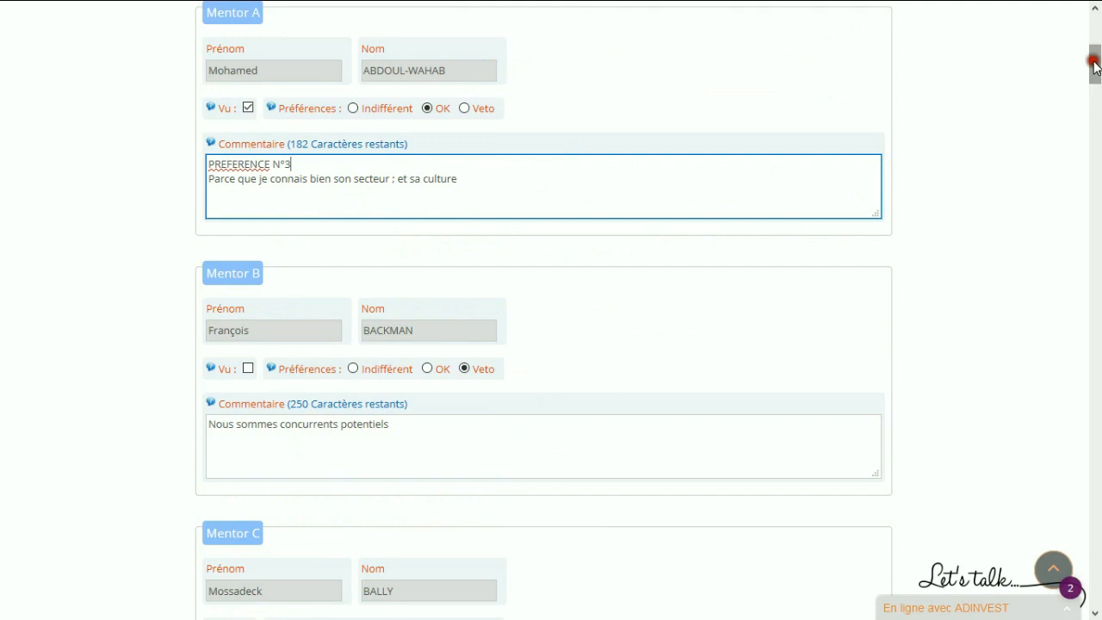
Save the mentee preferences form with the edited Mentor A comment.
{"action": "scroll", "coordinate": [1095, 62], "scroll_direction": "up", "scroll_amount": 2}
{"action": "scroll", "coordinate": [1096, 62], "scroll_direction": "up", "scroll_amount": 3}
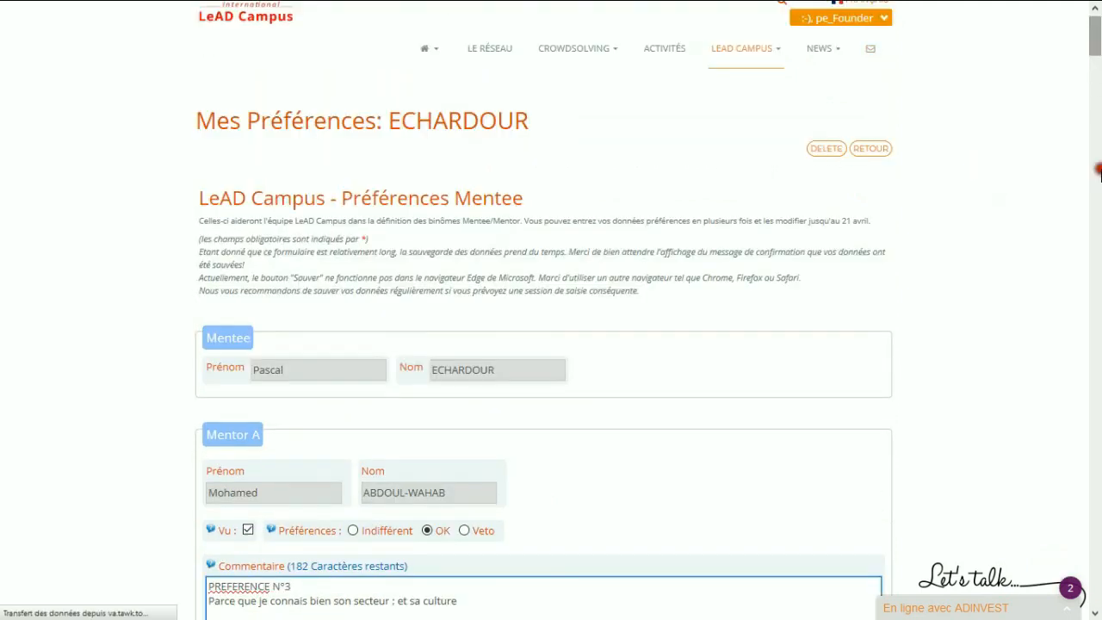
{"action": "left_click_drag", "start_coordinate": [1098, 172], "coordinate": [930, 548]}
{"action": "left_click", "coordinate": [859, 293]}
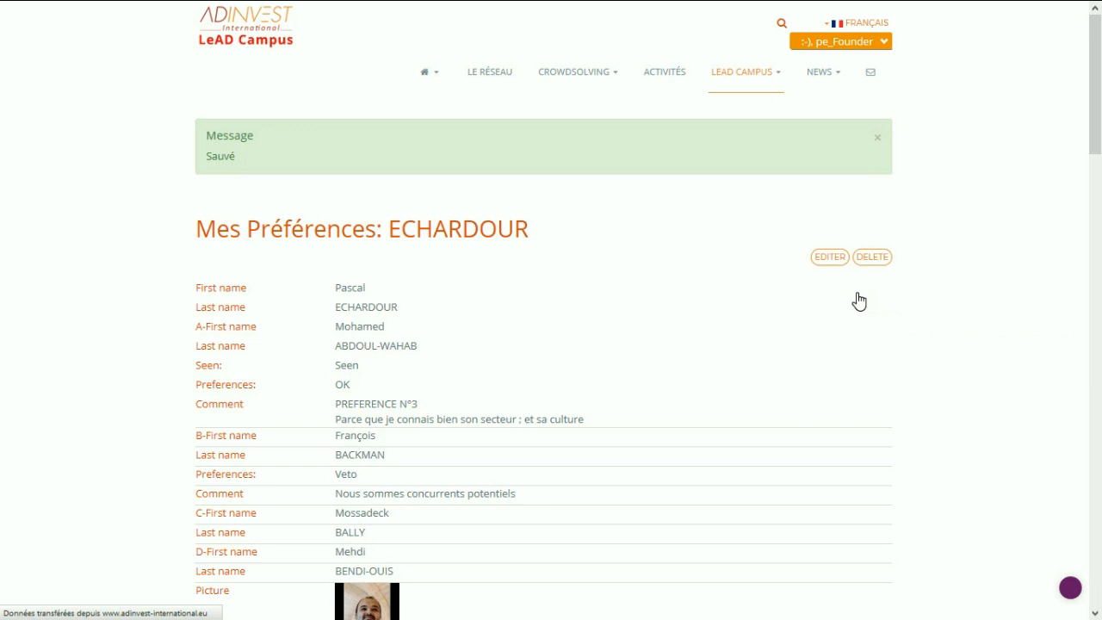
{"action": "left_click", "coordinate": [979, 161]}
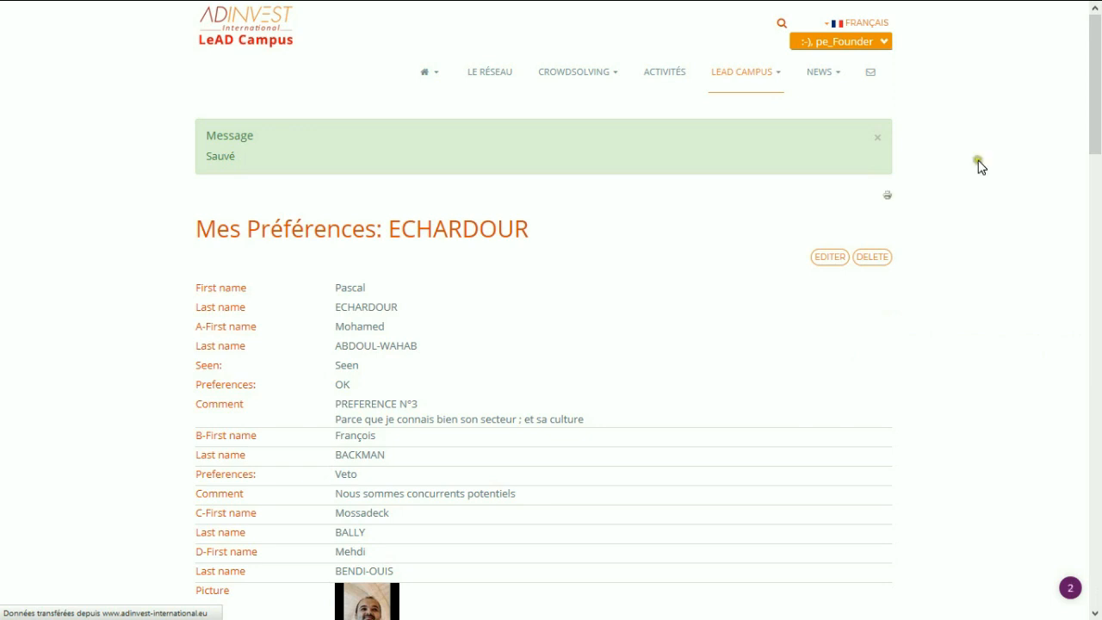
{"action": "left_click", "coordinate": [749, 73]}
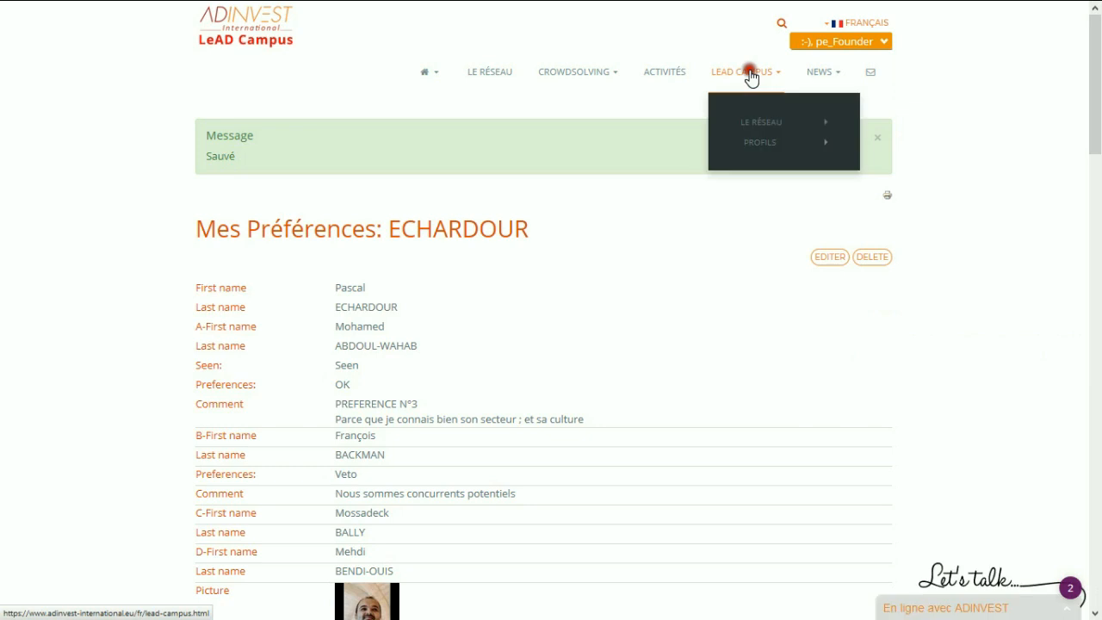
{"action": "left_click", "coordinate": [750, 75]}
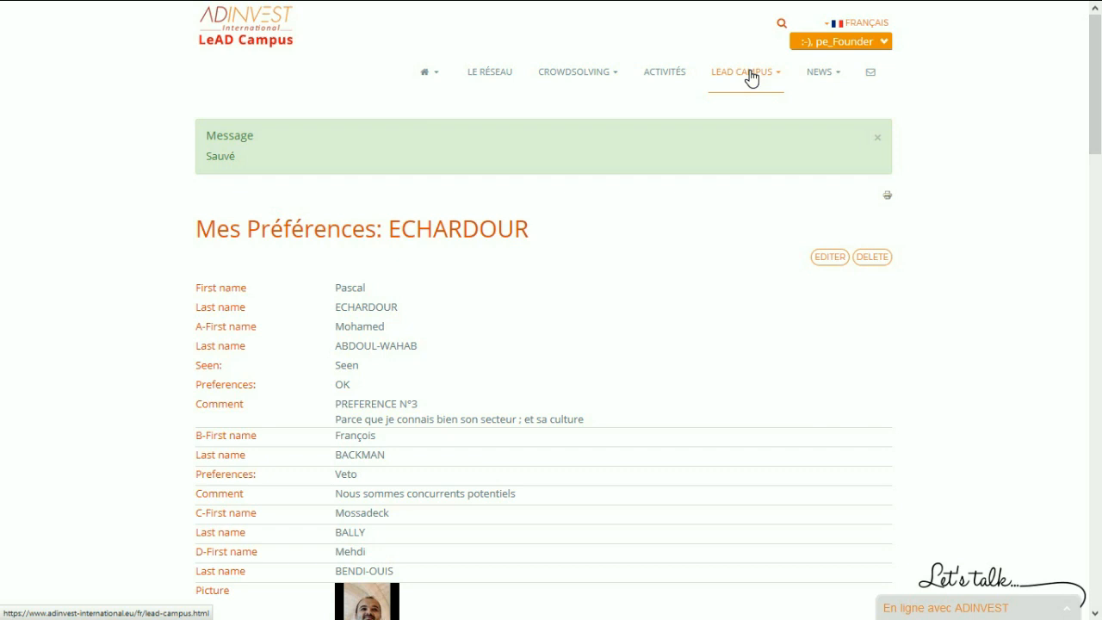
{"action": "left_click", "coordinate": [742, 73]}
{"action": "left_click", "coordinate": [918, 201]}
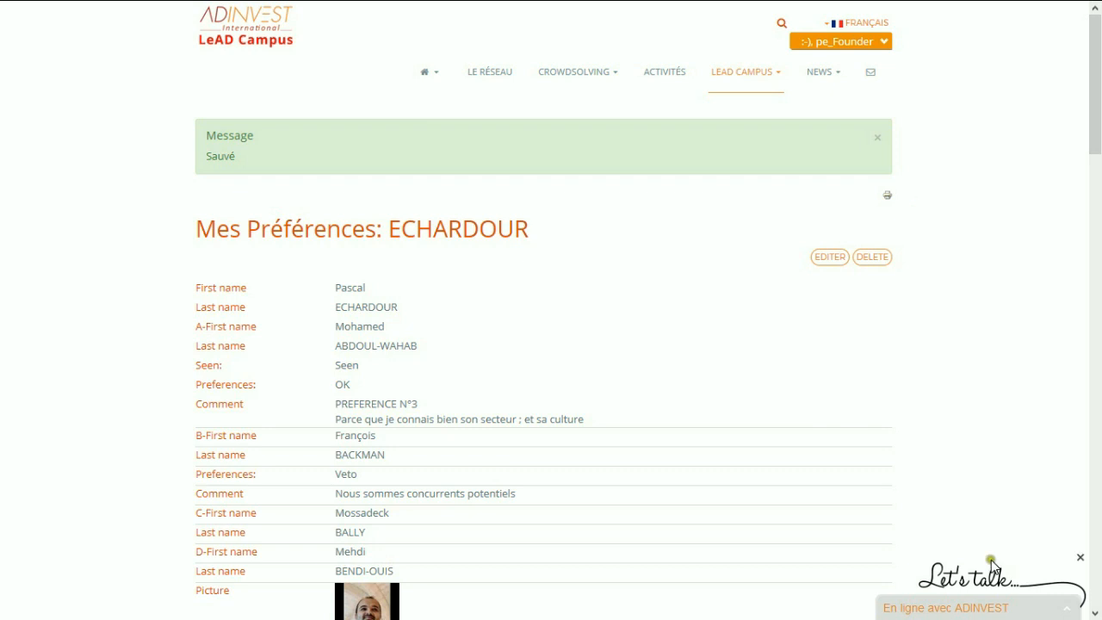
View the ADINVEST online support chat and minimize it again.
{"action": "left_click", "coordinate": [1067, 608]}
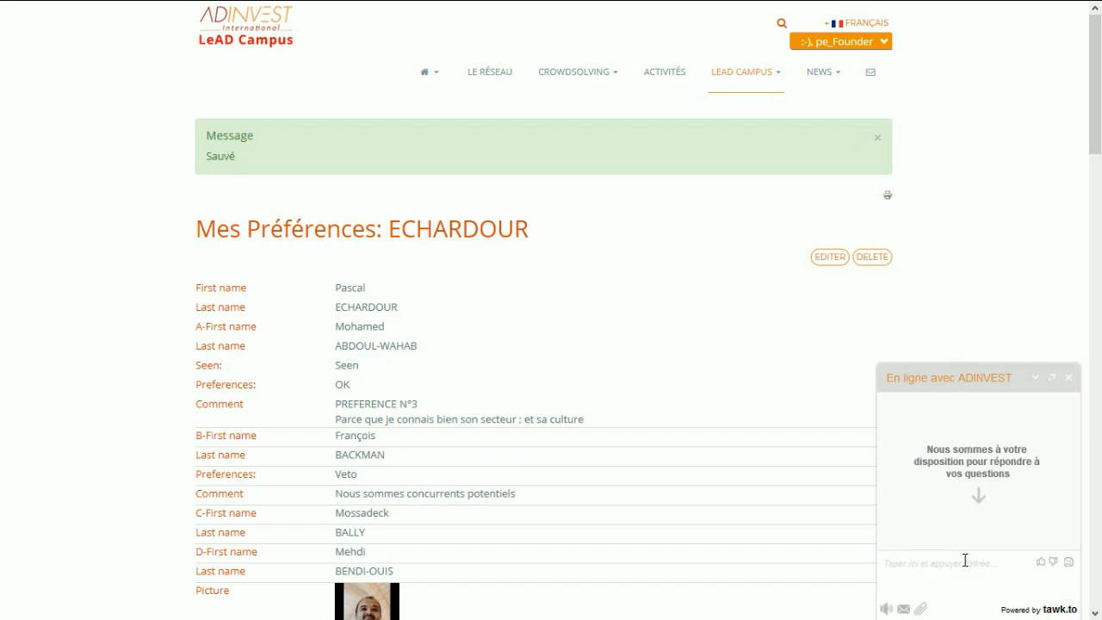
{"action": "left_click", "coordinate": [786, 358]}
{"action": "left_click", "coordinate": [1033, 382]}
Go to the LeAD Campus network page of the mentoring platform.
{"action": "mouse_move", "coordinate": [733, 75]}
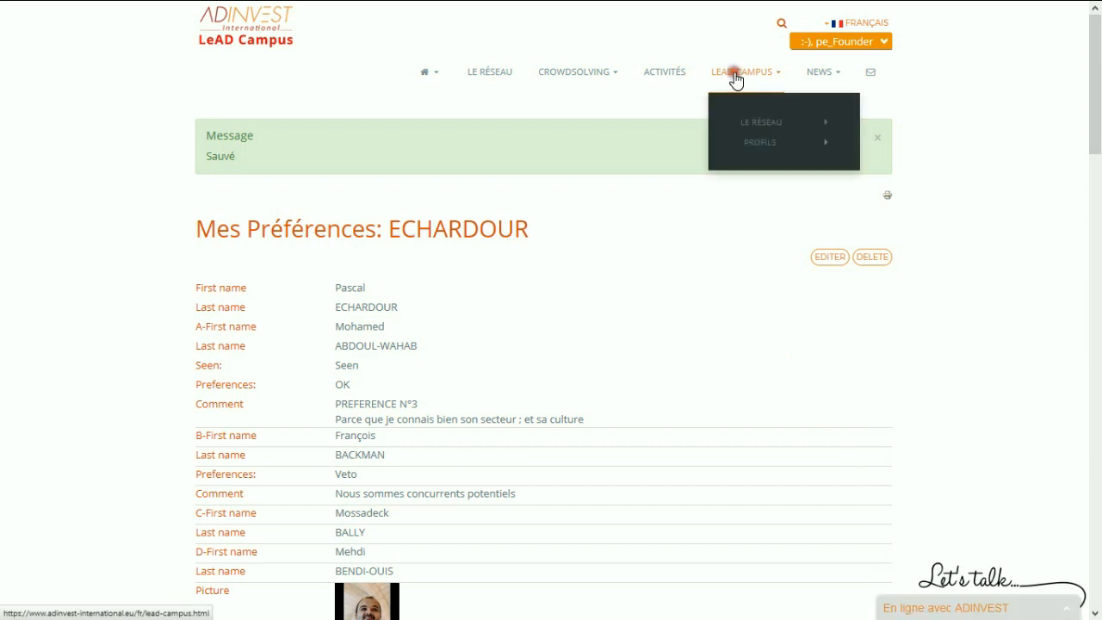
{"action": "mouse_move", "coordinate": [751, 128]}
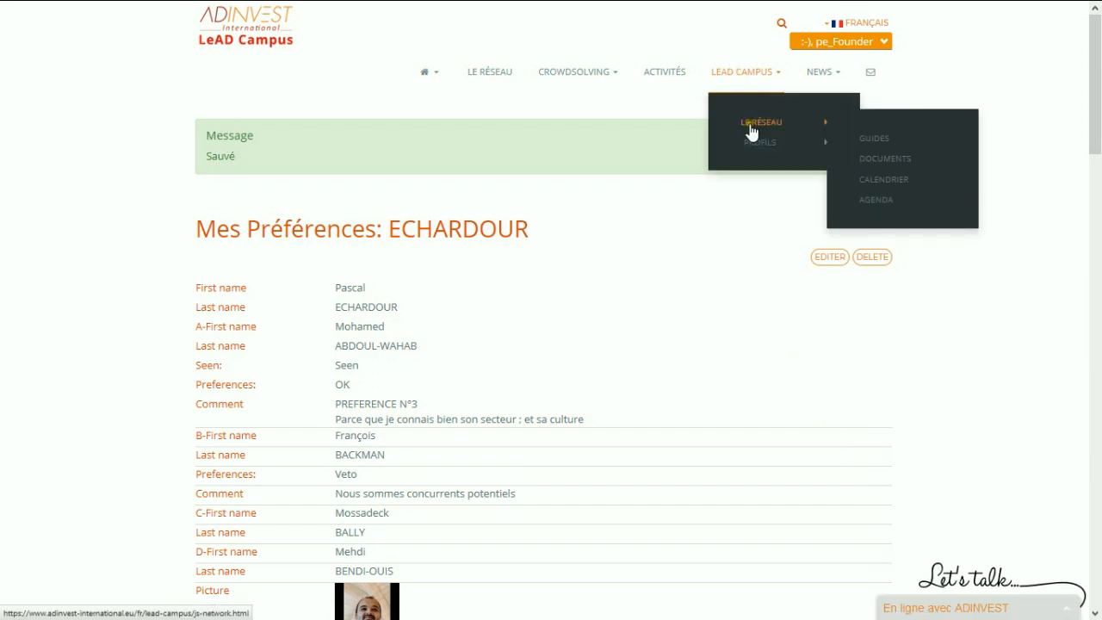
{"action": "left_click", "coordinate": [751, 129]}
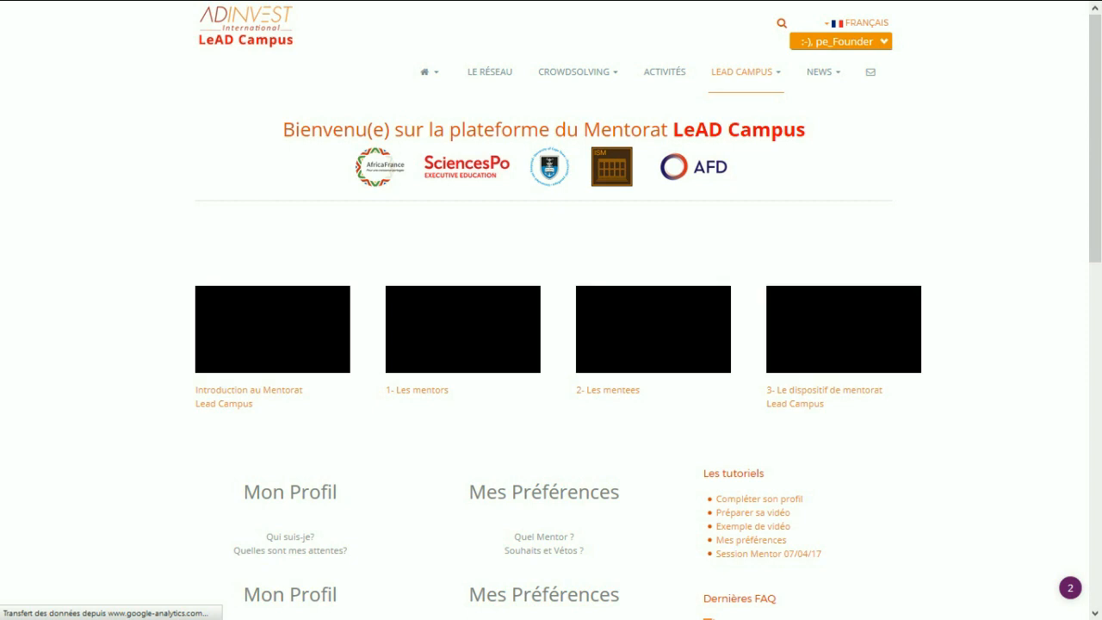
{"action": "mouse_move", "coordinate": [1059, 8]}
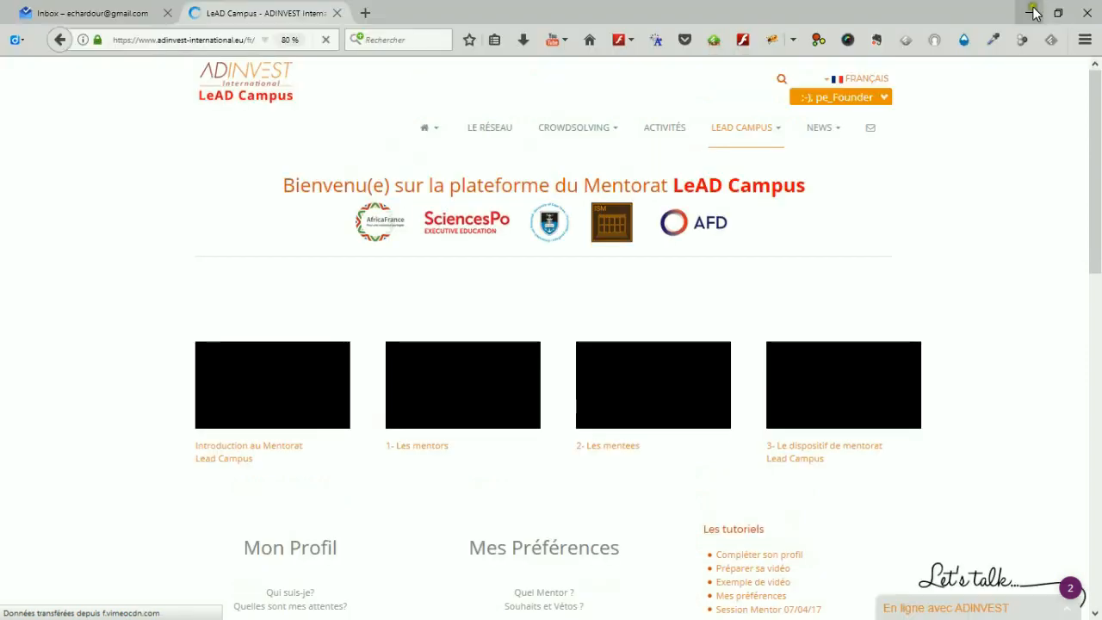
{"action": "left_click", "coordinate": [1032, 13]}
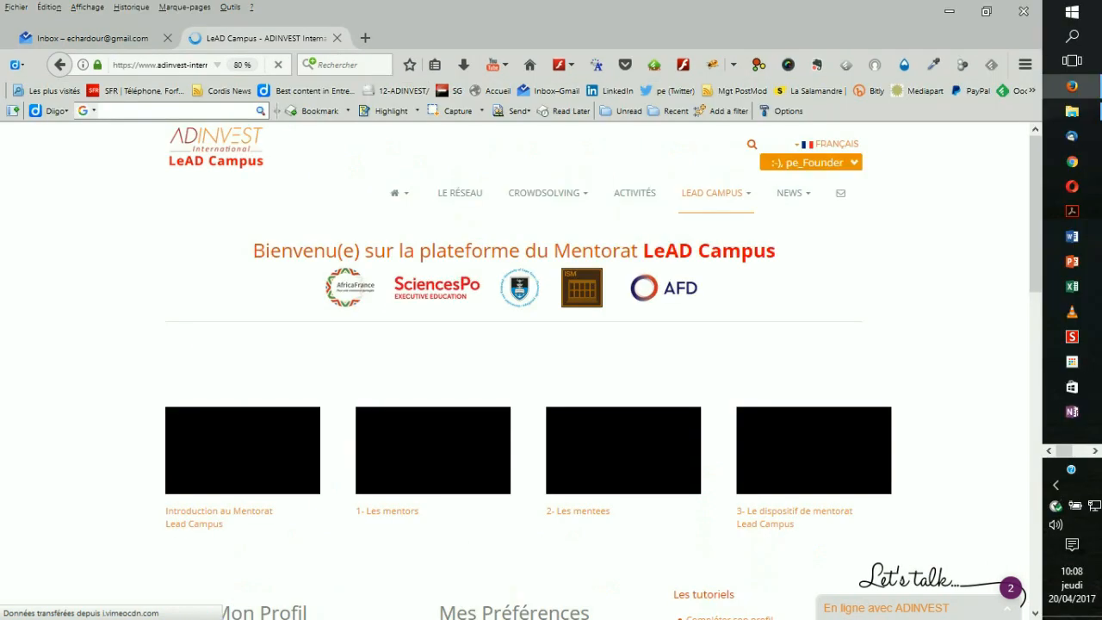
{"action": "left_click", "coordinate": [1055, 484]}
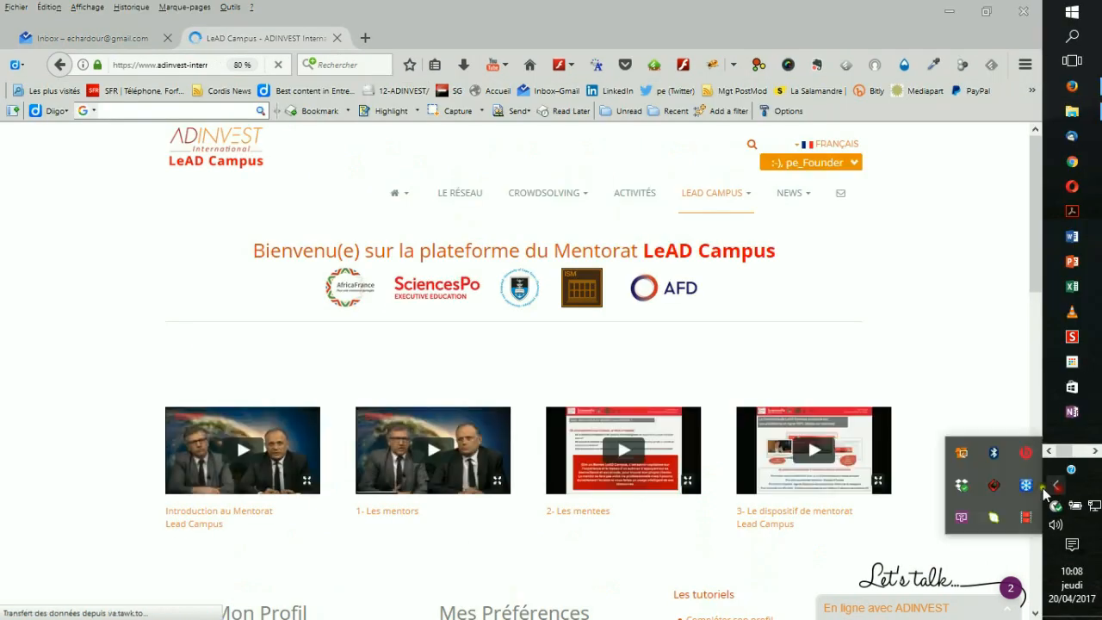
{"action": "left_click", "coordinate": [1026, 520]}
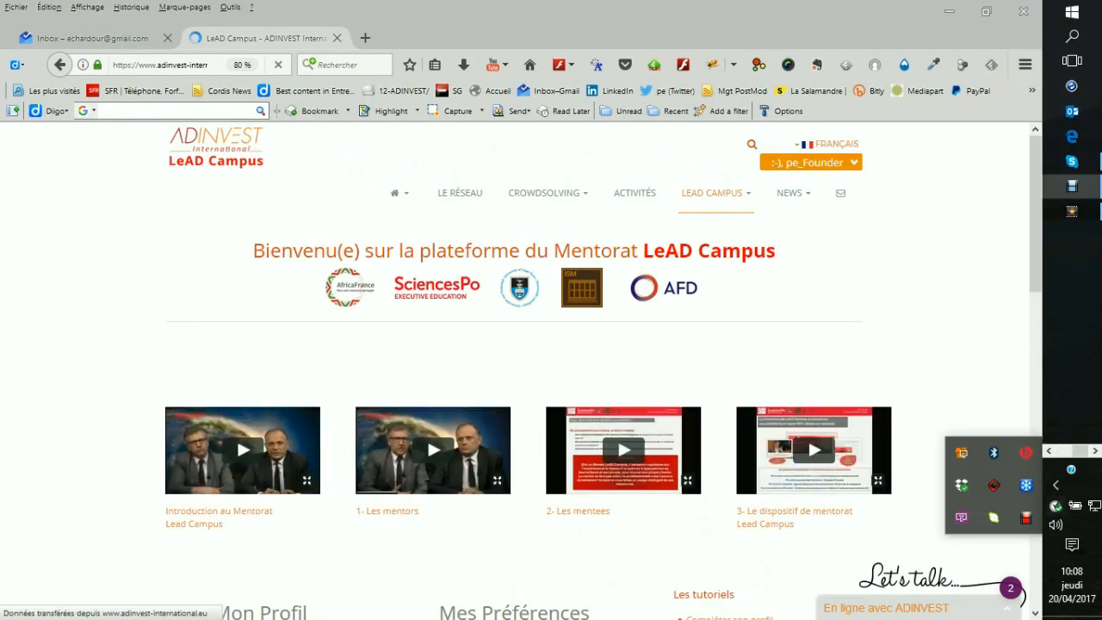